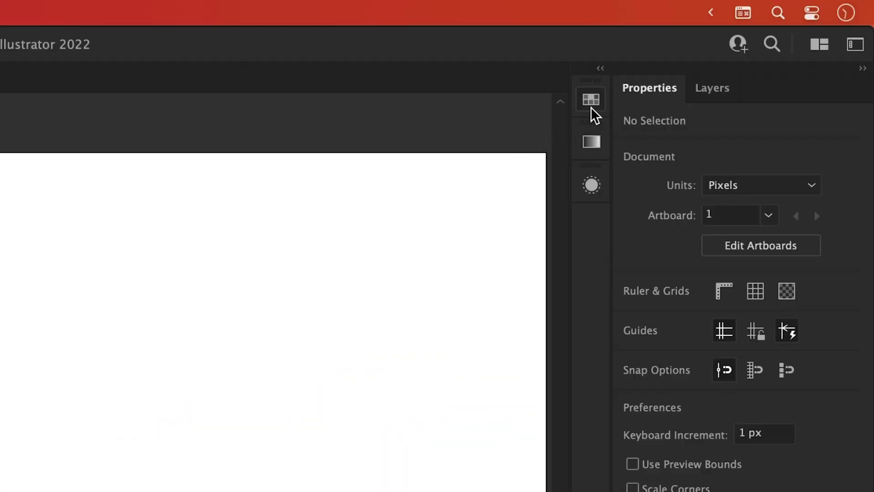
With the Pen tool, draw an S-curved wave down past the artboard, then add bottom and bottom-left corners.
left_click(591, 100)
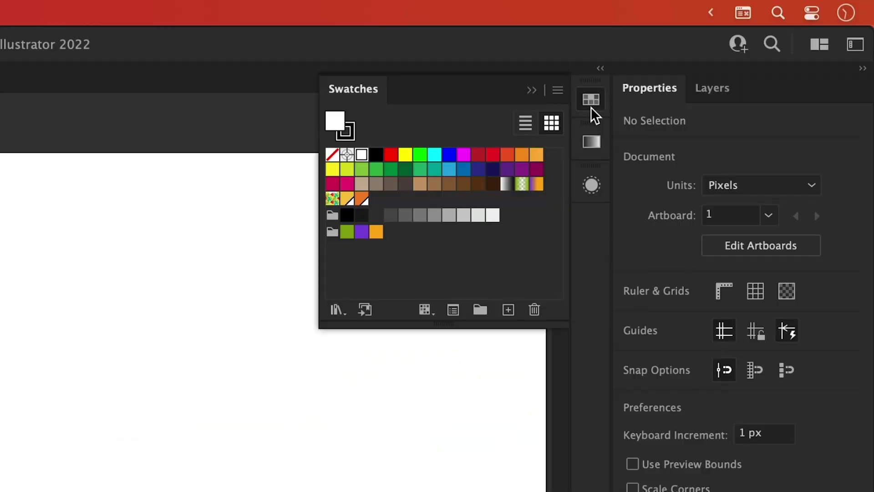
left_click(591, 107)
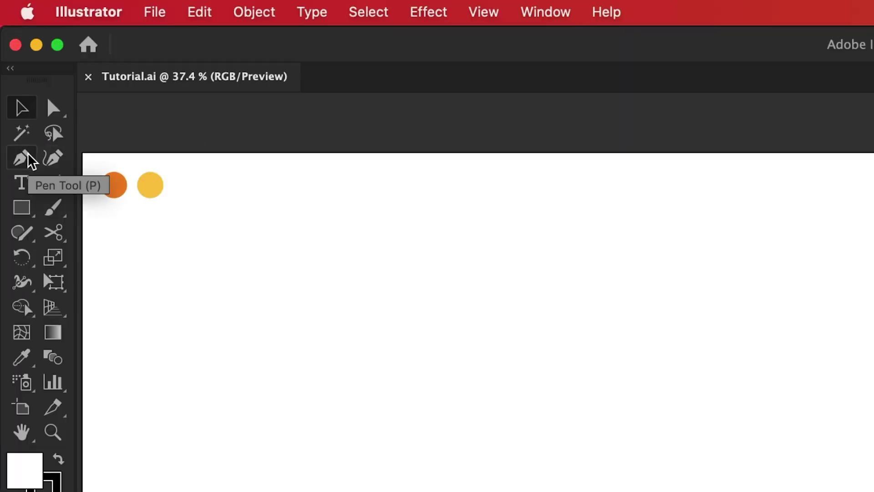
left_click(29, 157)
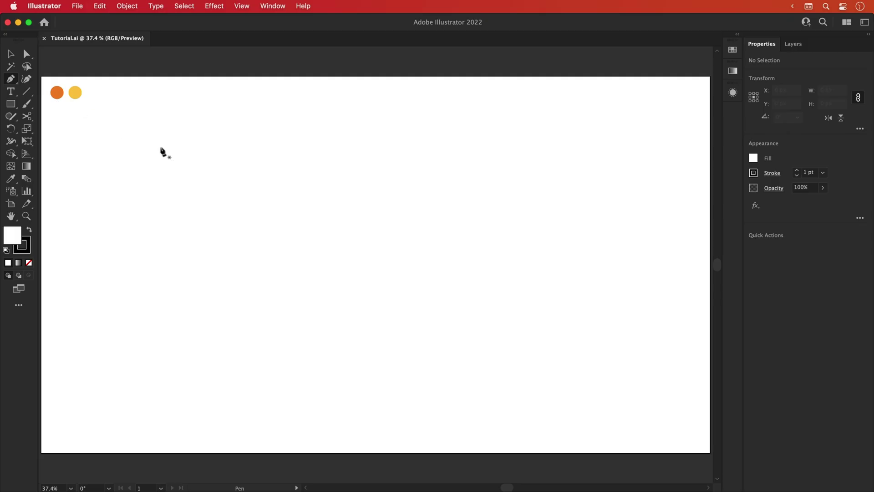
key("super+minus")
key("super+minus")
key("super+minus")
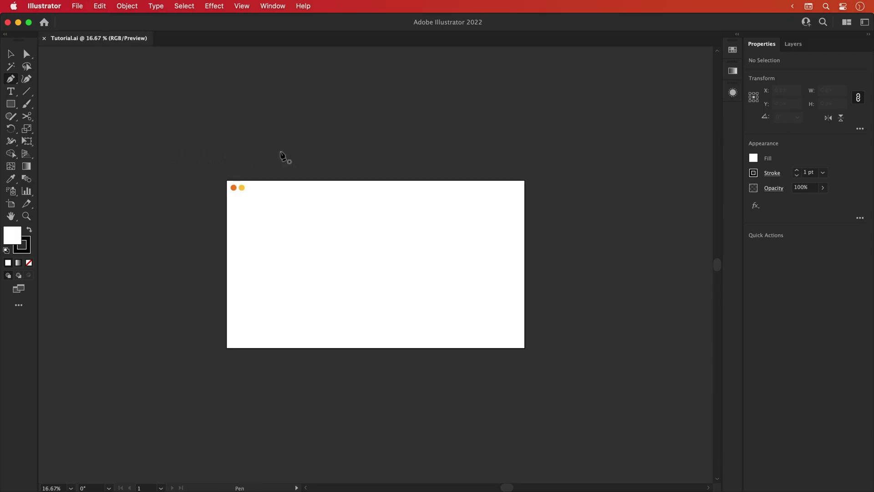
left_click(280, 151)
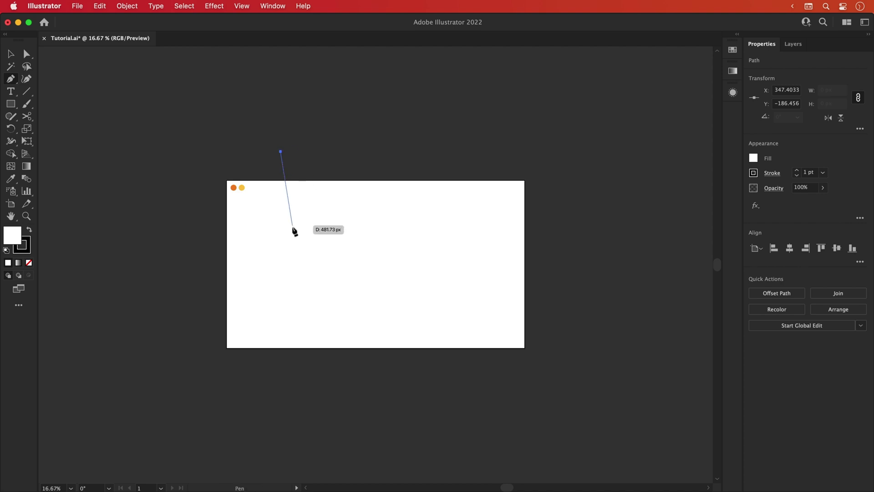
left_click_drag(292, 227, 326, 274)
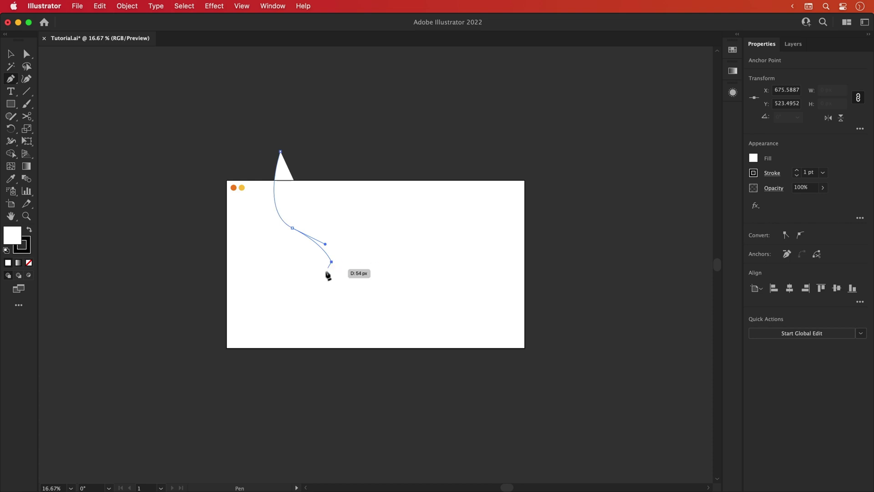
left_click_drag(300, 301, 263, 316)
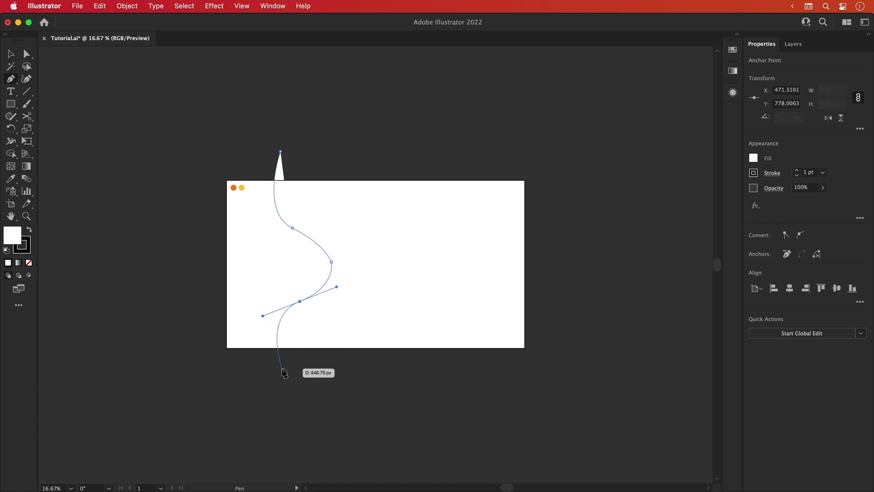
left_click_drag(281, 369, 282, 369)
left_click(282, 368)
left_click(208, 368)
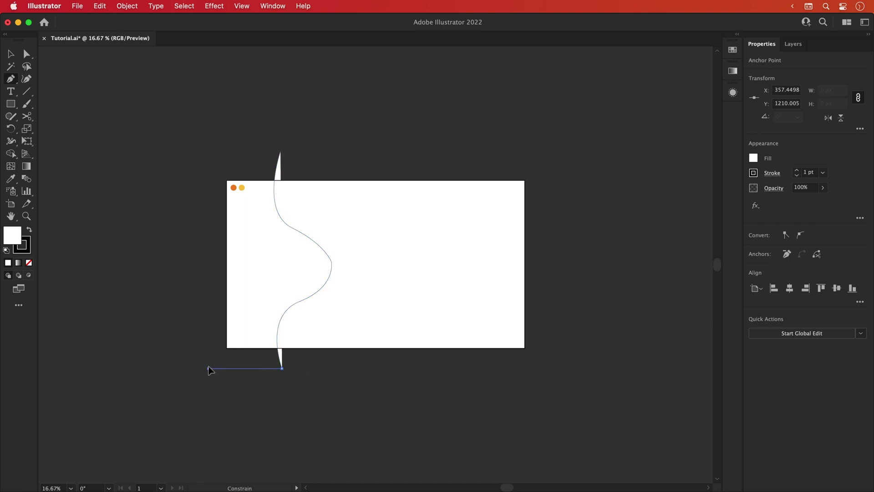
Close the path at its top-left corner and set the stroke to None.
left_click(209, 151)
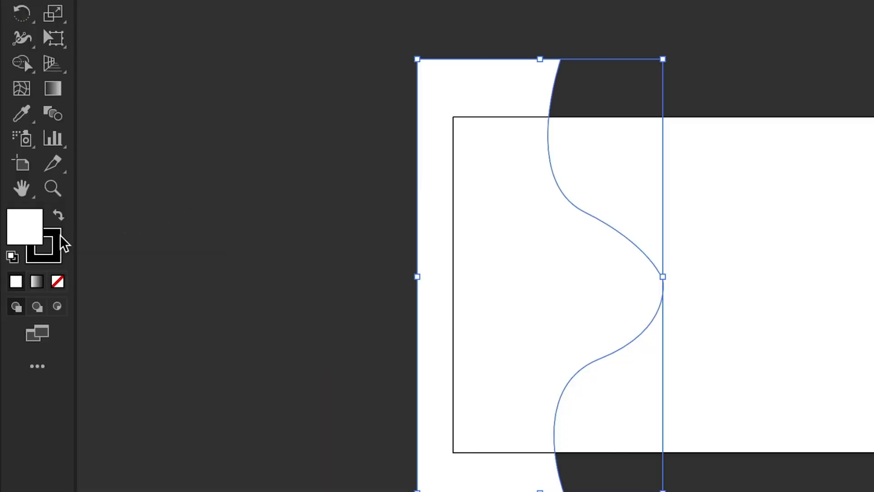
left_click(61, 238)
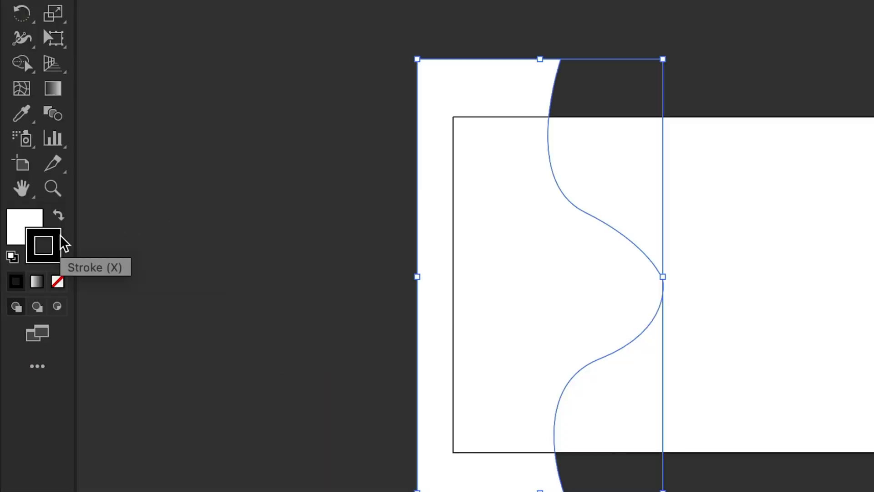
left_click(58, 283)
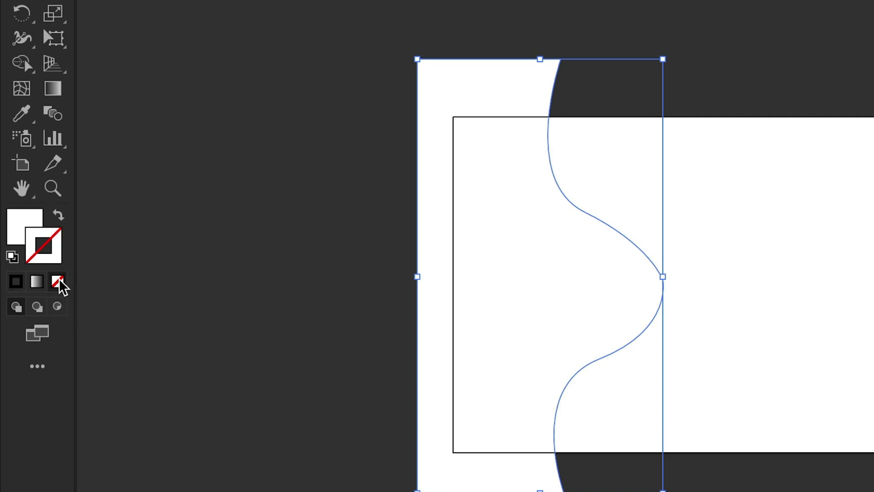
Fill the shape with a linear gradient with yellow-orange and orange stops.
left_click(22, 230)
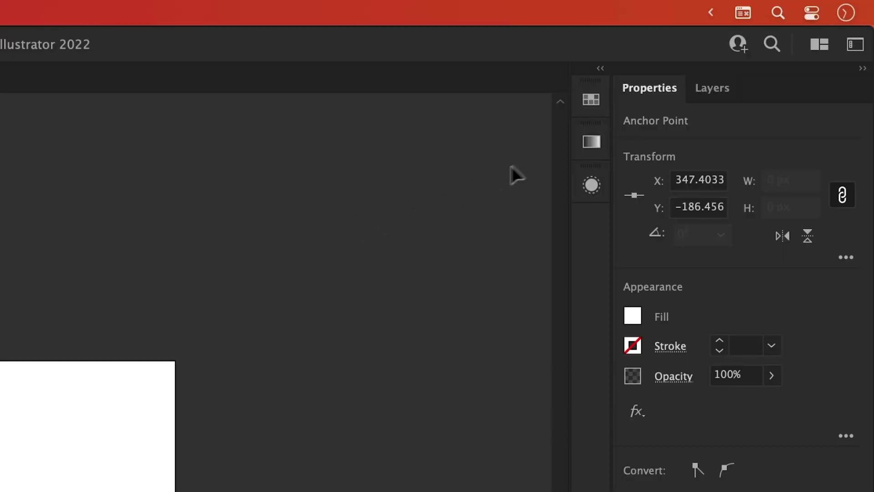
left_click(591, 142)
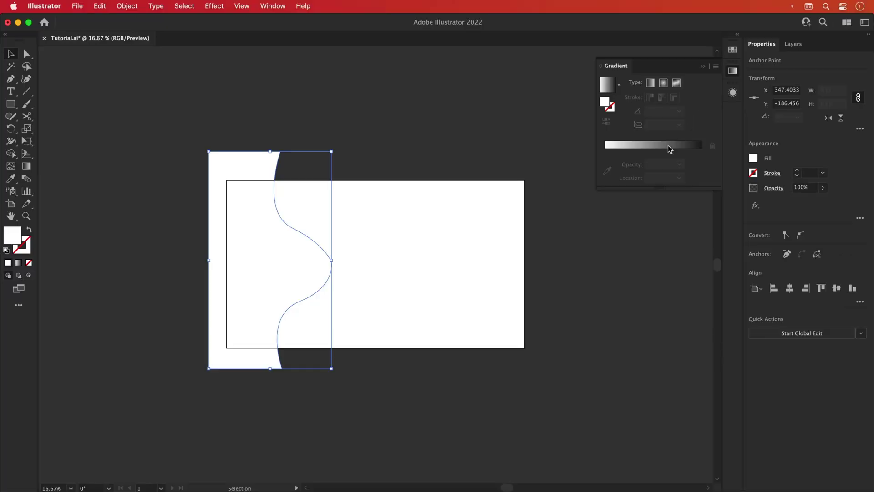
left_click(464, 292)
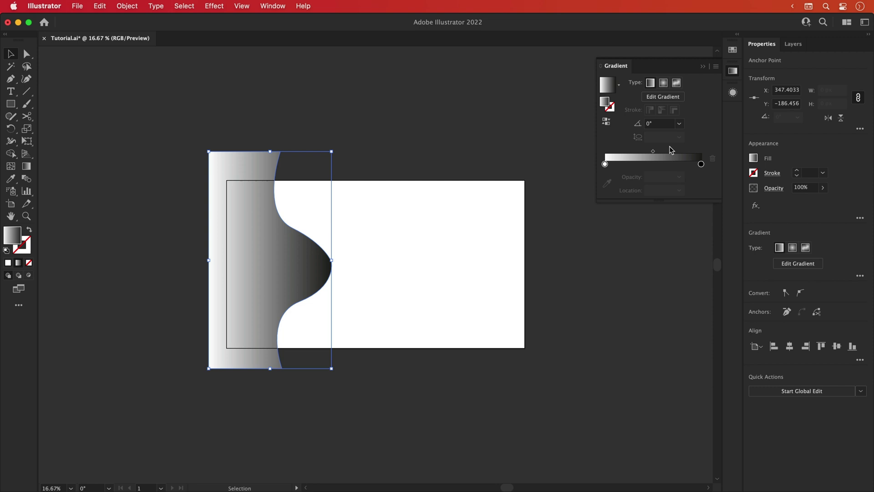
double_click(702, 165)
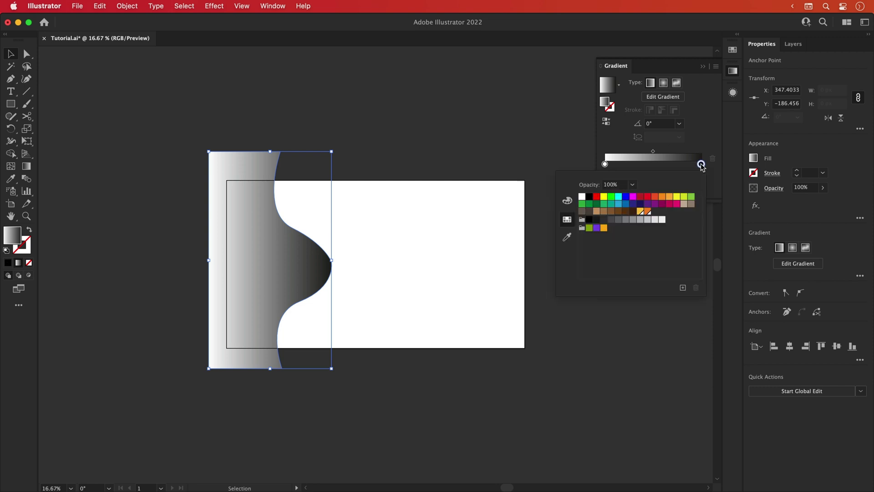
left_click(648, 213)
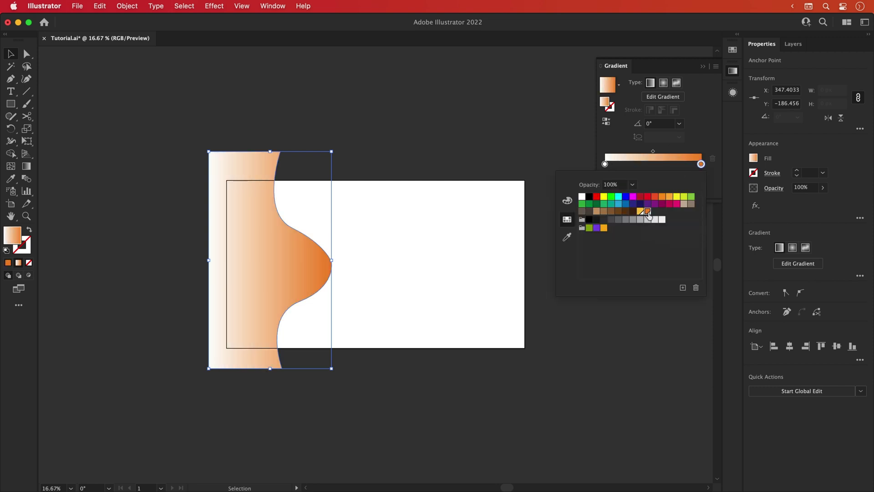
double_click(606, 165)
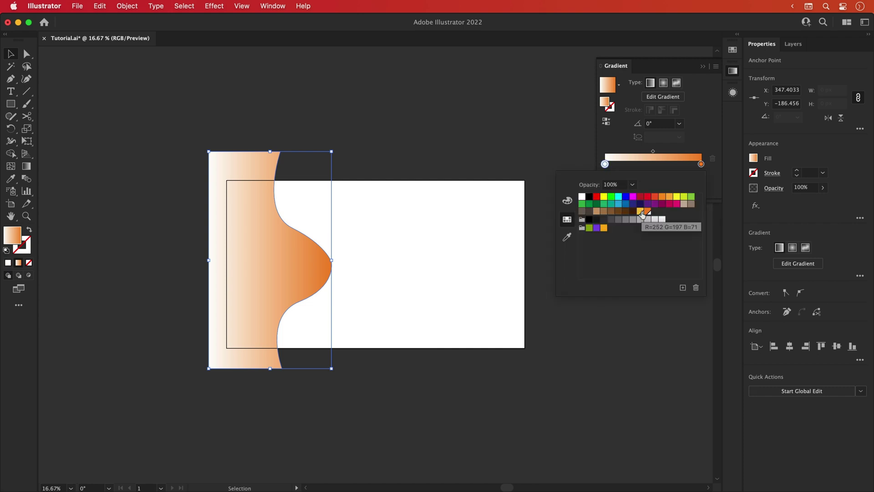
left_click(641, 212)
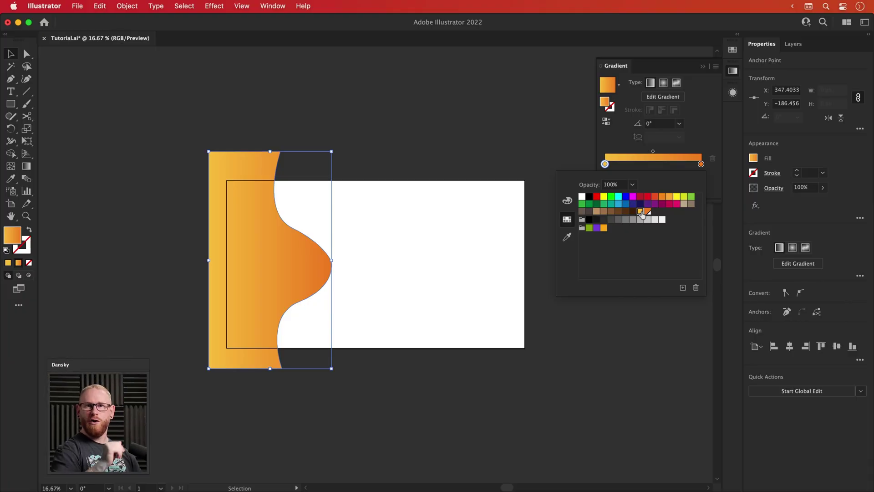
Set the gradient angle to -180° so deep orange sits on the left.
left_click(656, 122)
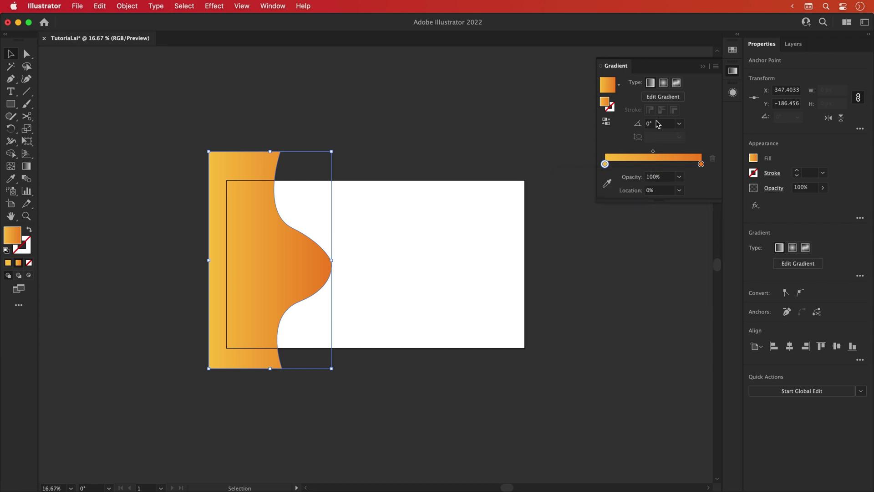
left_click(656, 122)
type("-40")
key("Return")
type("-180")
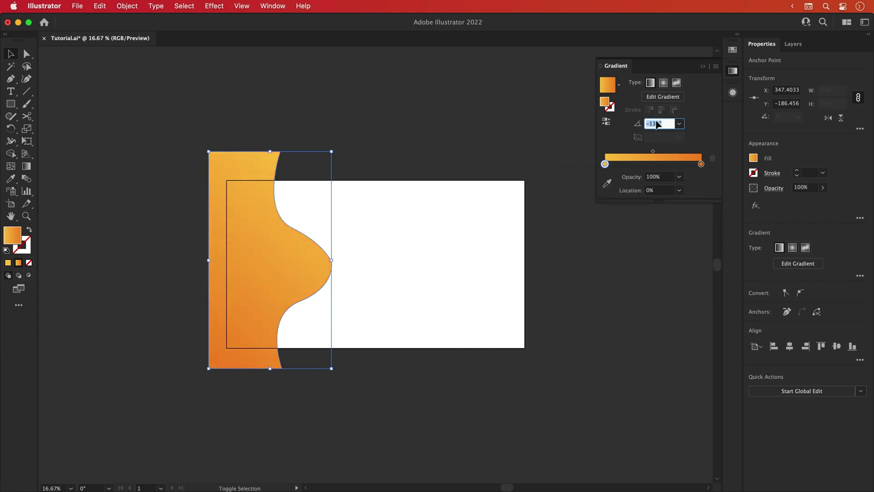
key("Return")
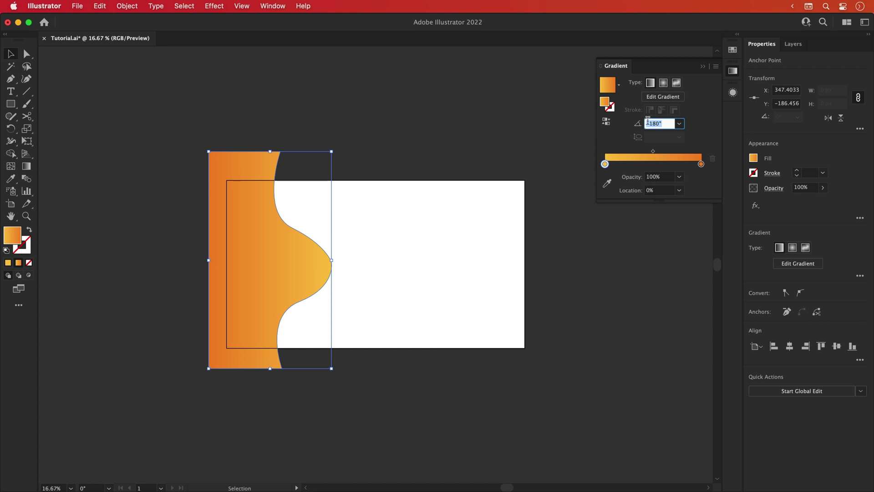
left_click(607, 123)
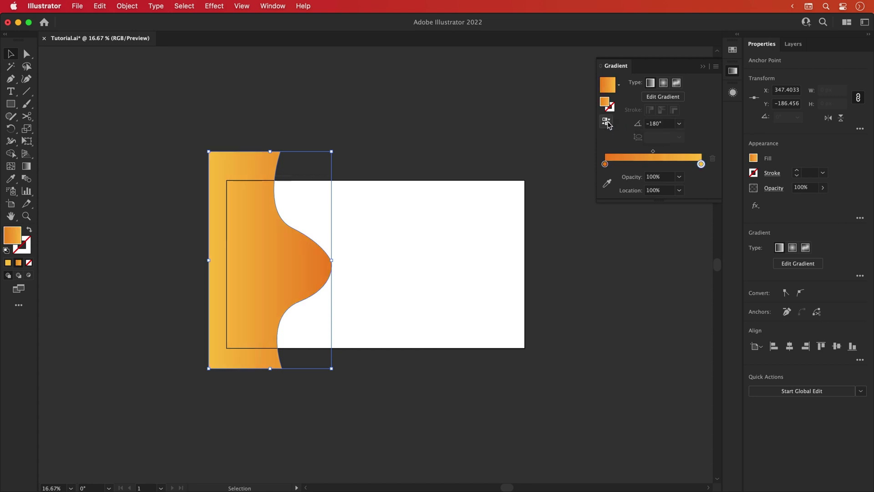
left_click(607, 122)
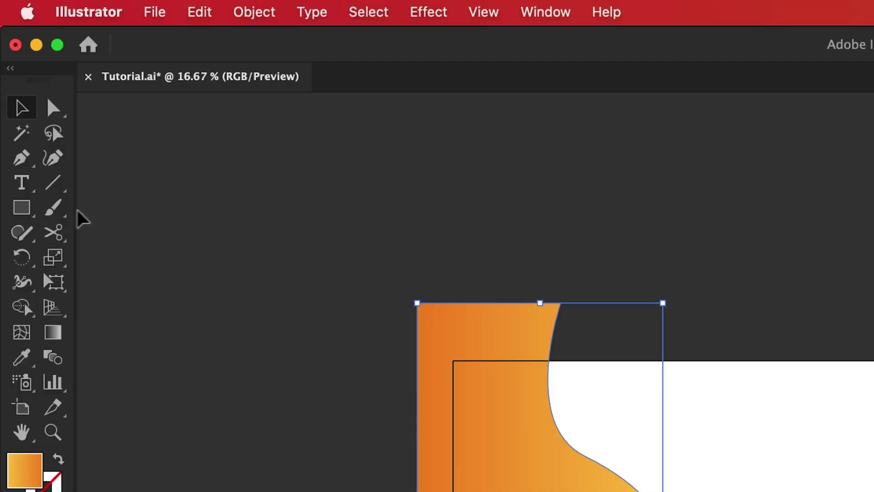
Draw a rectangle covering the whole artboard.
left_click(13, 106)
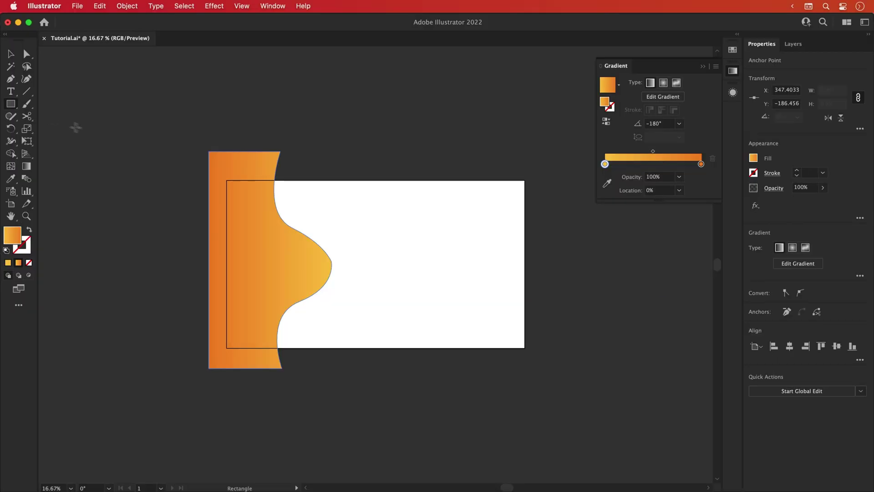
left_click_drag(227, 181, 524, 347)
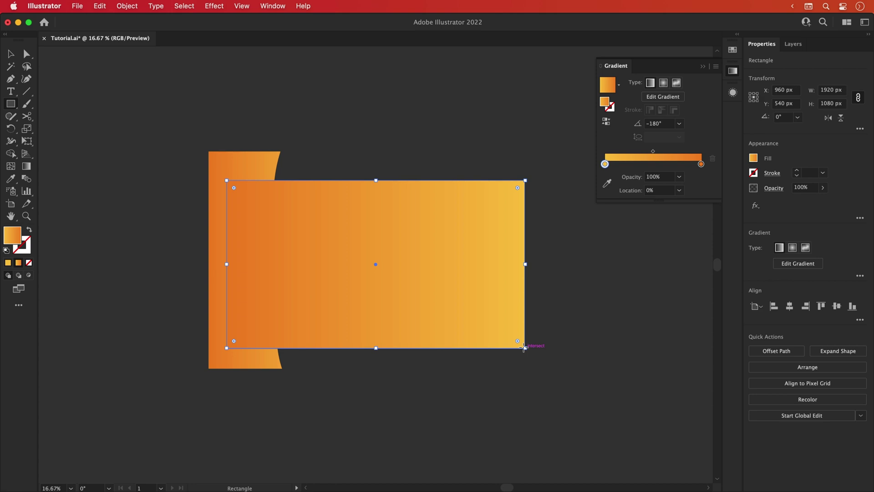
key("v")
Send the orange gradient rectangle to the back and lock it.
right_click(357, 105)
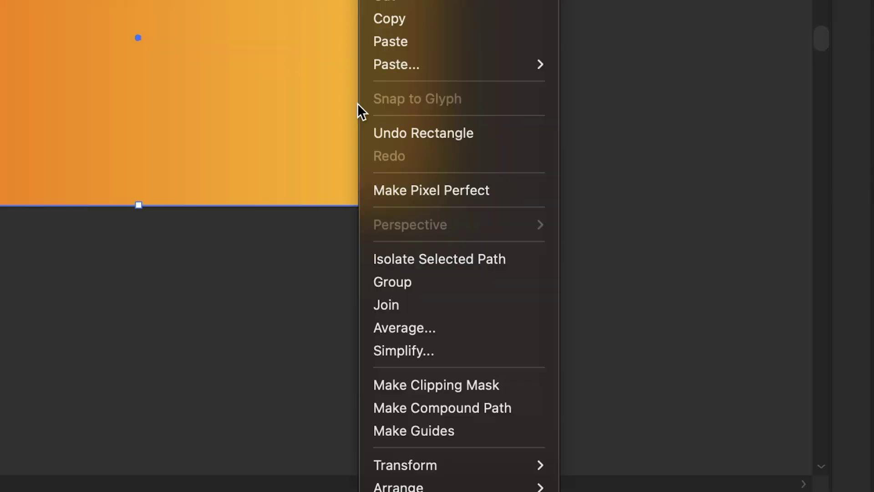
mouse_move(466, 406)
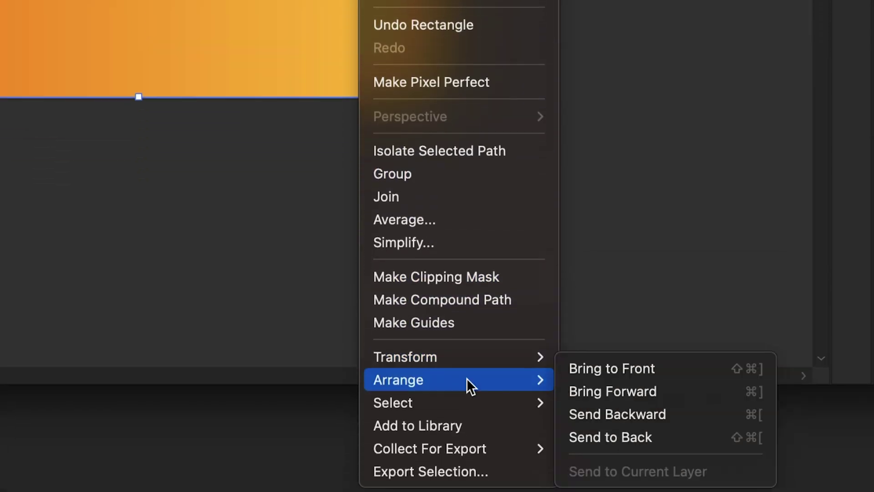
left_click(569, 432)
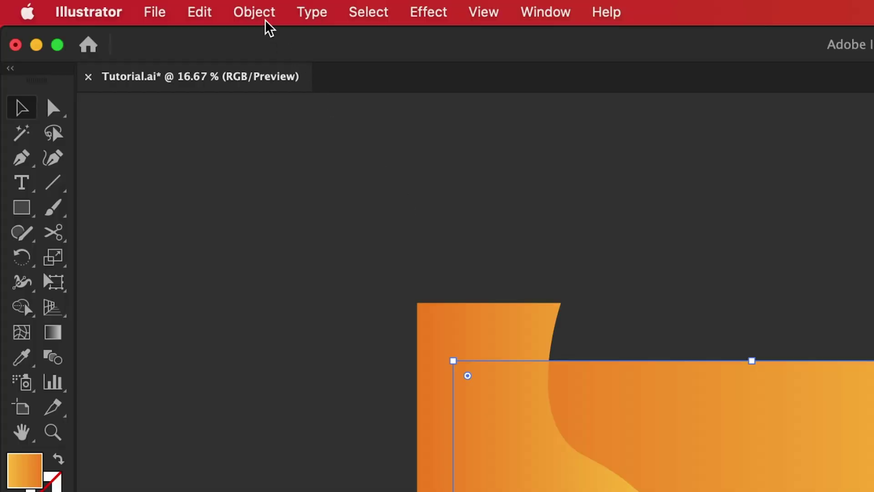
left_click(265, 19)
mouse_move(266, 175)
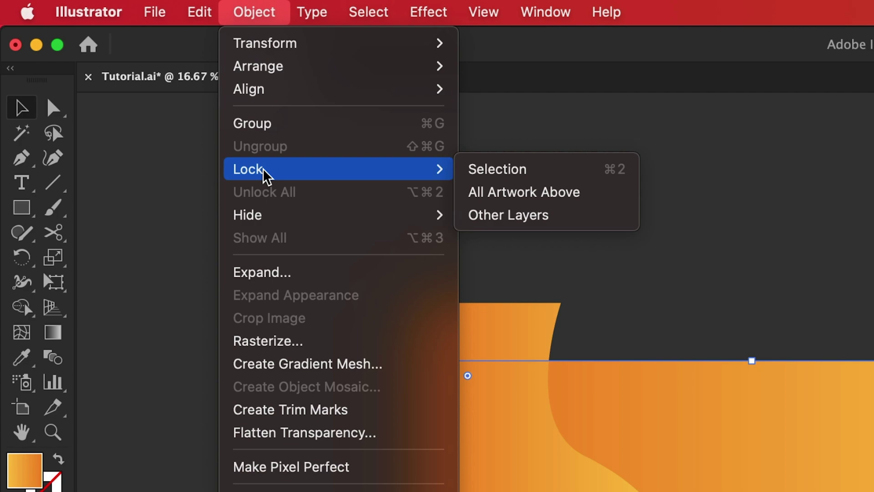
left_click(475, 173)
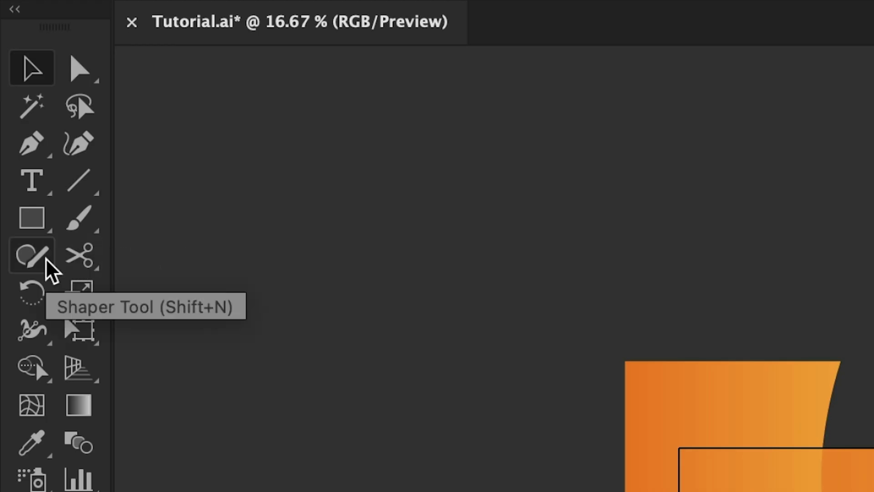
Switch to the Pencil tool and set the fill colour to dark brown (R51 G25 B6).
left_click(46, 260)
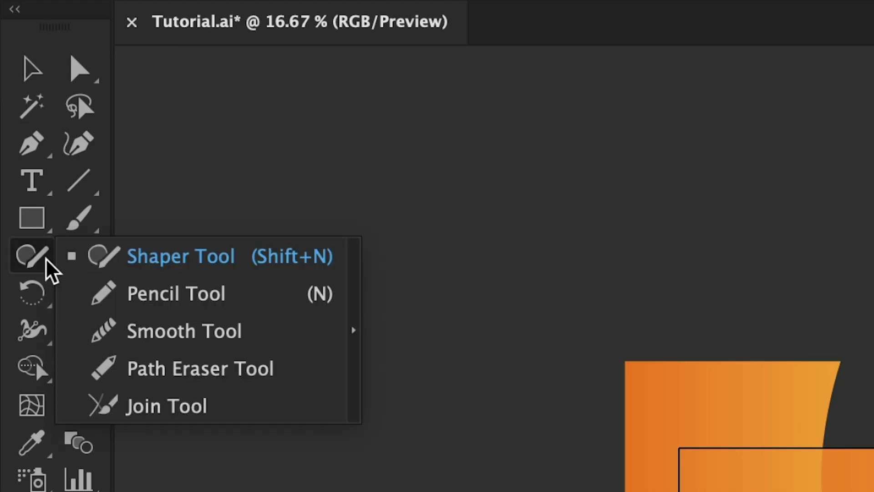
left_click(99, 294)
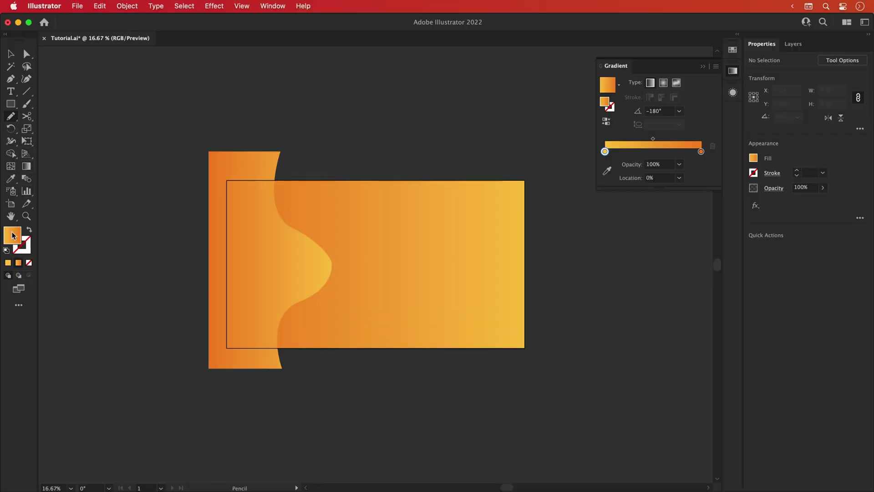
double_click(12, 235)
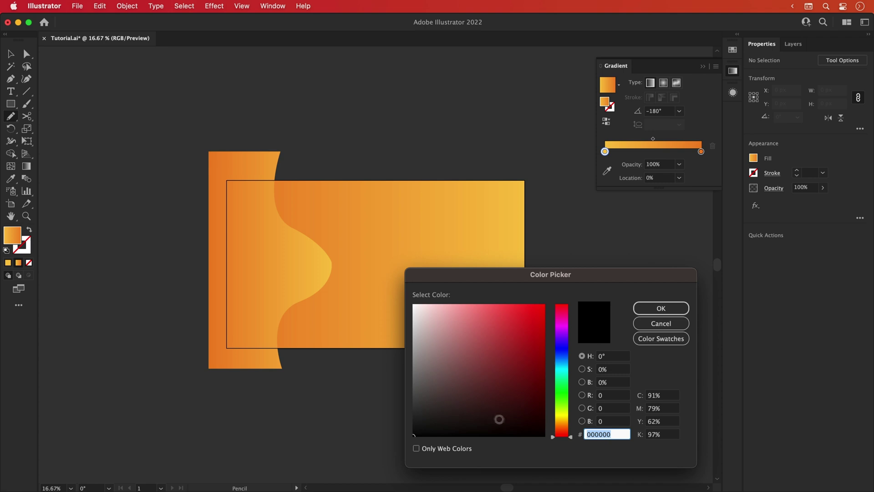
left_click_drag(501, 418, 530, 409)
left_click_drag(561, 435, 560, 425)
key("Return")
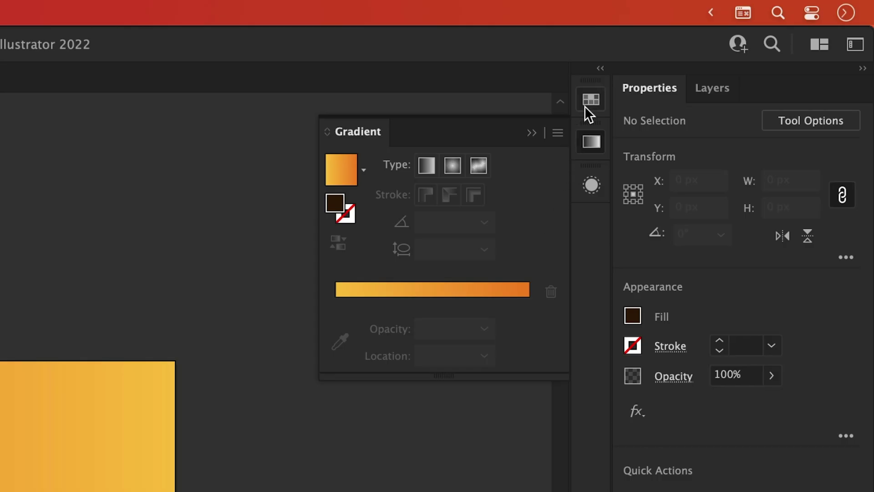
Save the dark brown fill as a new swatch.
left_click(585, 106)
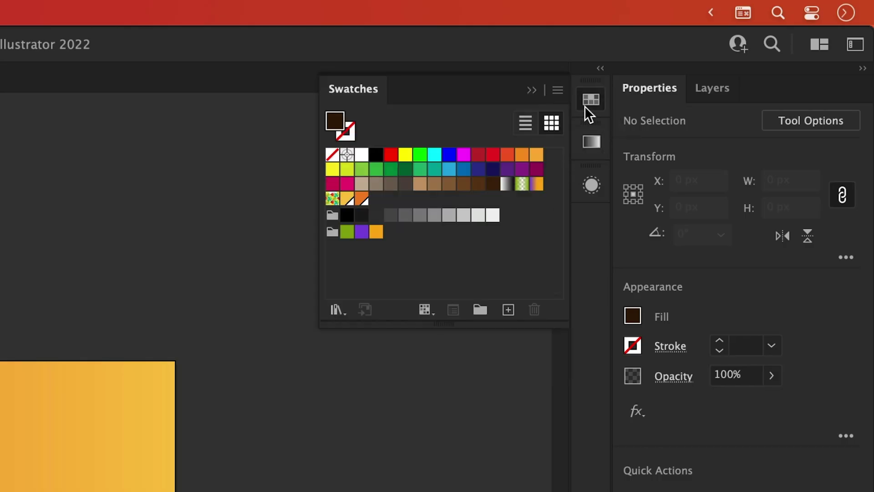
left_click(509, 310)
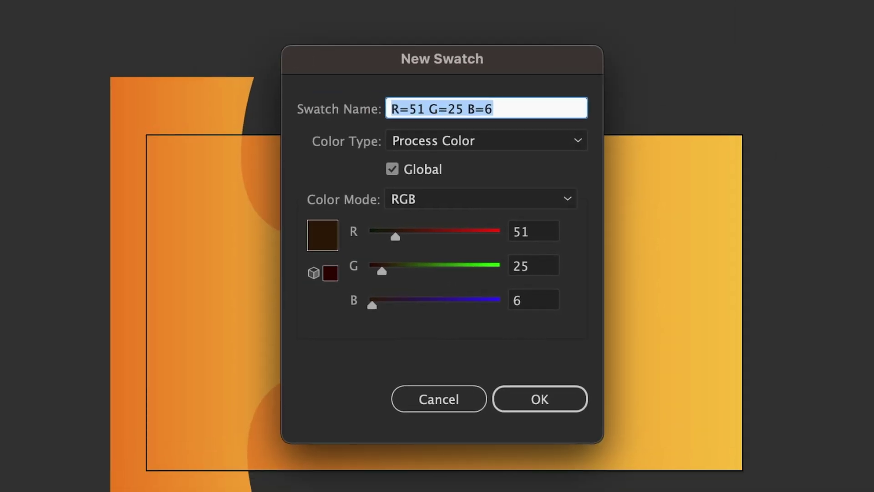
key("Return")
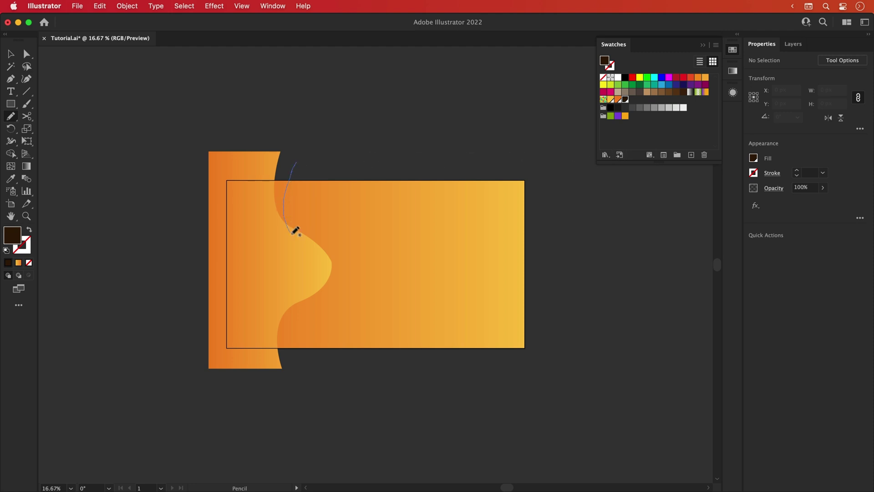
Draw a freeform blob around the wave's left side, fill it dark brown, and send it one level back.
mouse_move(291, 356)
left_mouse_down()
mouse_move(241, 372)
mouse_move(197, 351)
mouse_move(185, 276)
mouse_move(194, 208)
mouse_move(230, 159)
left_mouse_up()
left_click_drag(300, 158, 299, 160)
key("v")
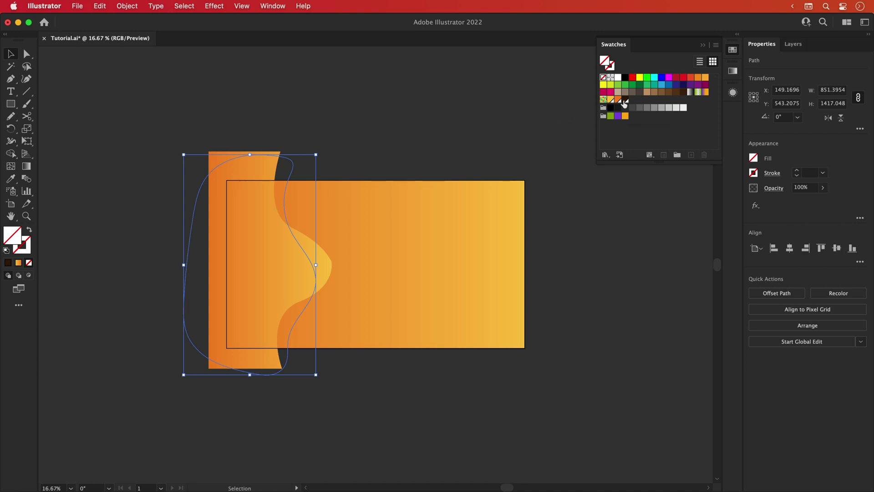
left_click(625, 100)
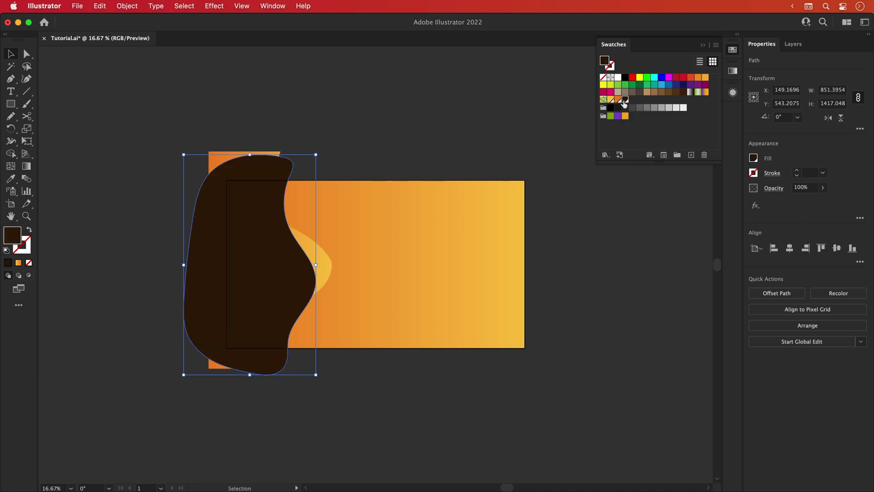
key("super+bracketleft")
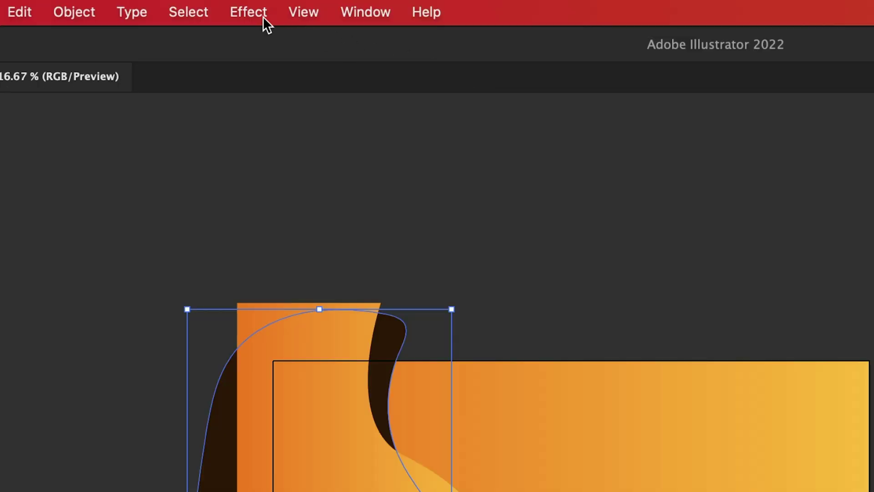
Apply a Gaussian Blur of about 57 px radius to the brown blob.
left_click(261, 16)
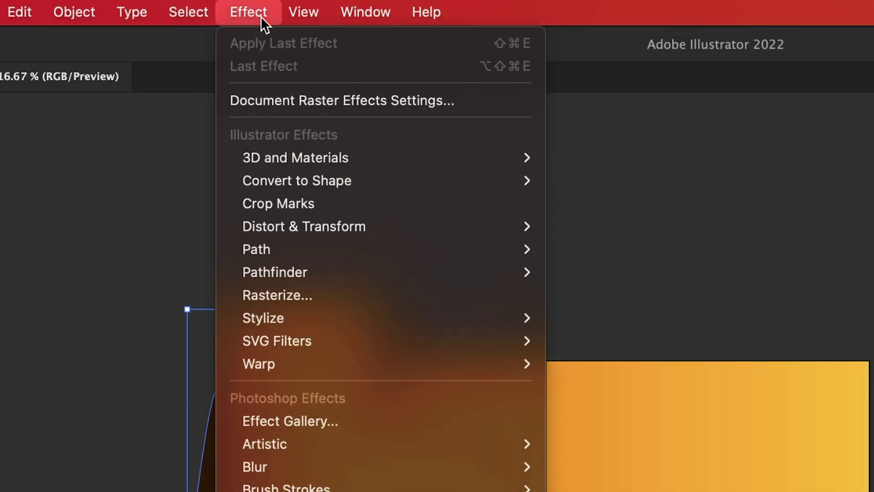
mouse_move(257, 470)
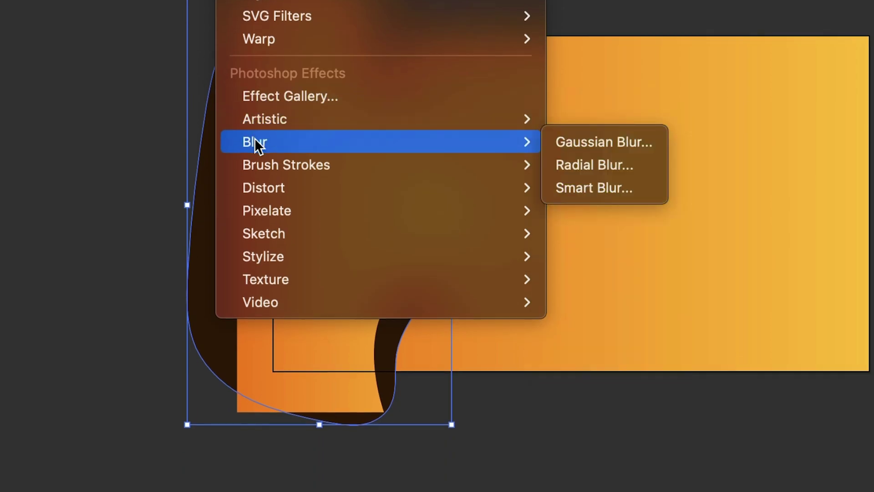
left_click(579, 142)
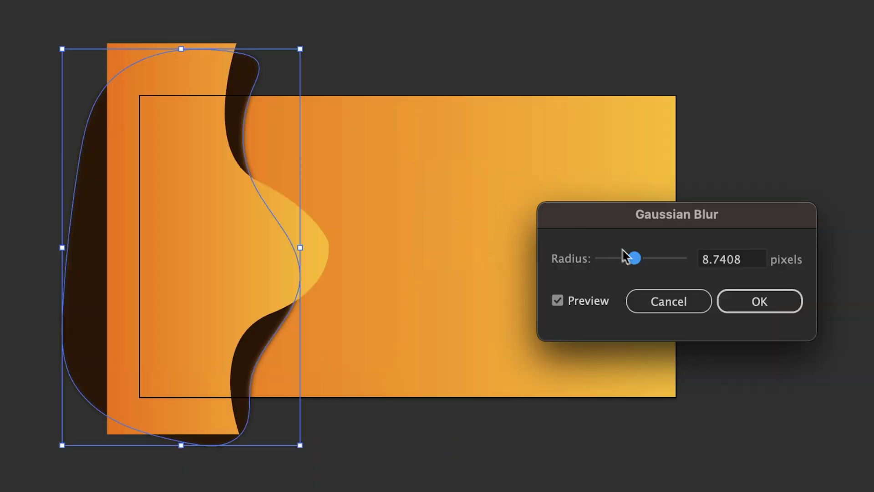
left_click_drag(812, 212, 830, 216)
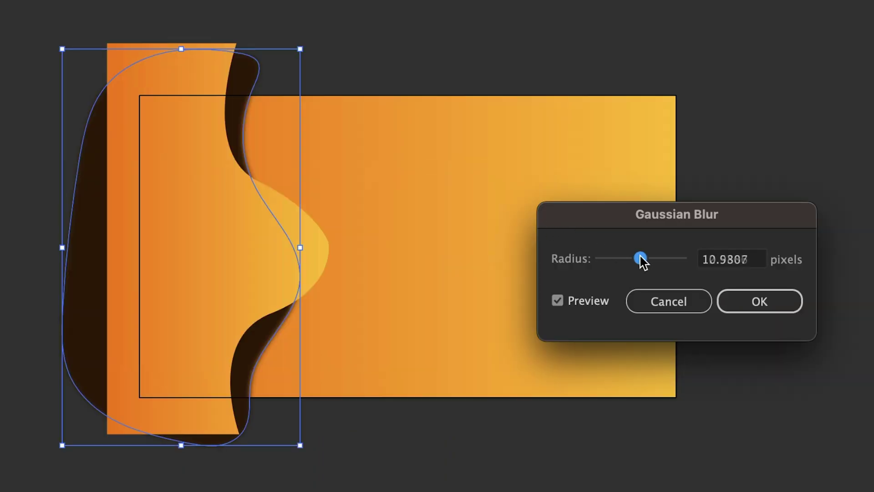
left_click_drag(641, 257, 660, 258)
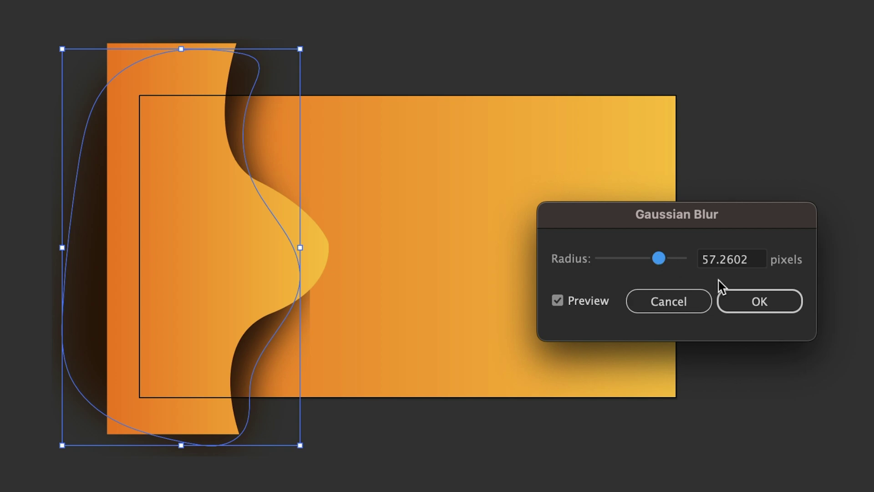
left_click(769, 299)
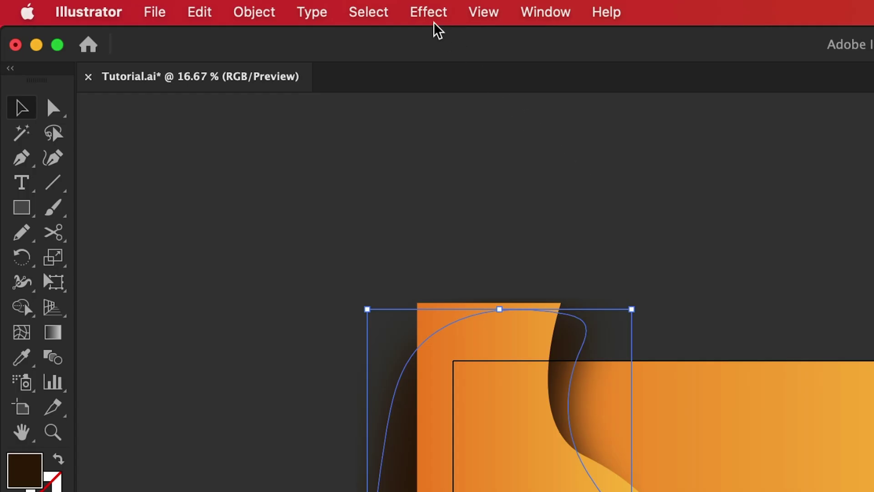
Set Document Raster Effects to High (300 ppi), anti-aliased, with 720 px added around objects.
left_click(215, 10)
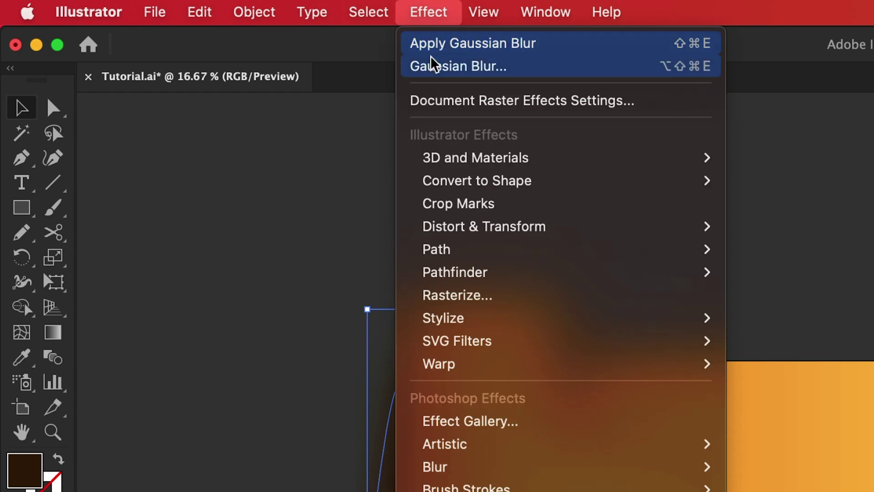
left_click(431, 103)
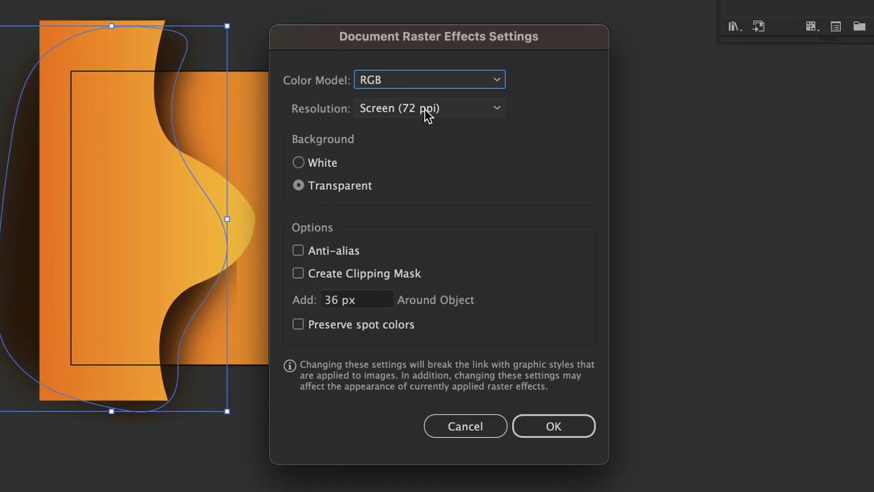
left_click(856, 405)
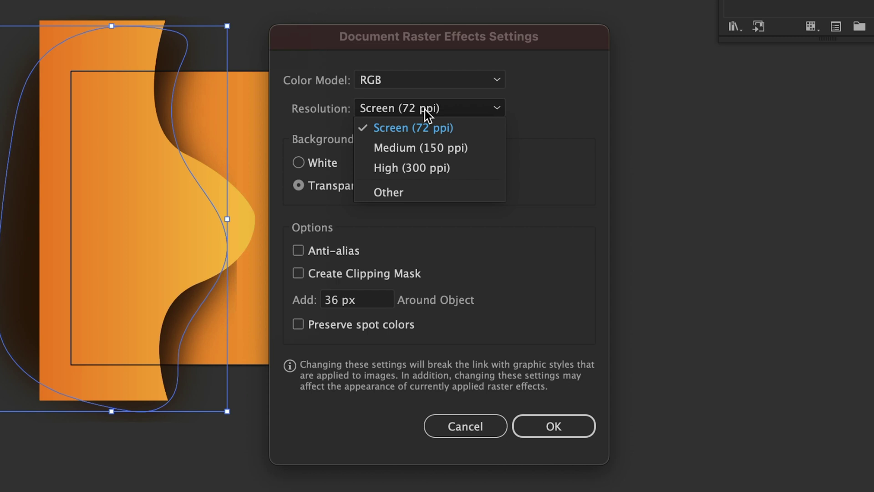
left_click(425, 173)
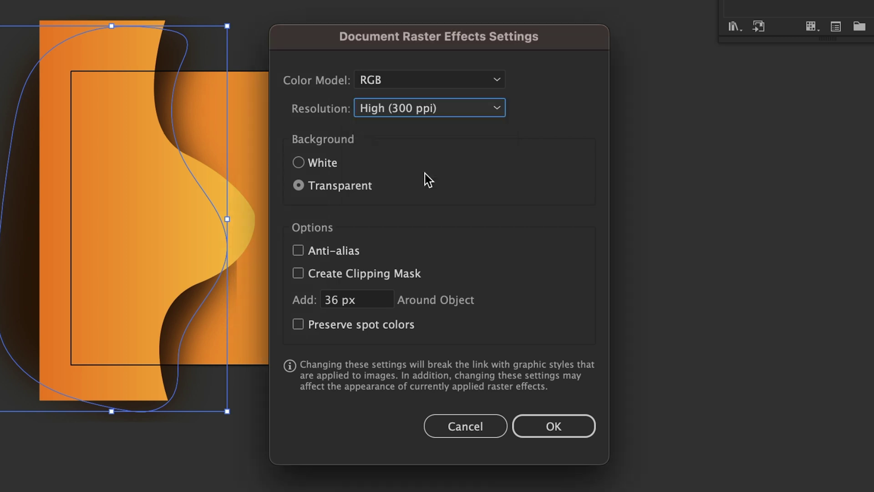
left_click(298, 251)
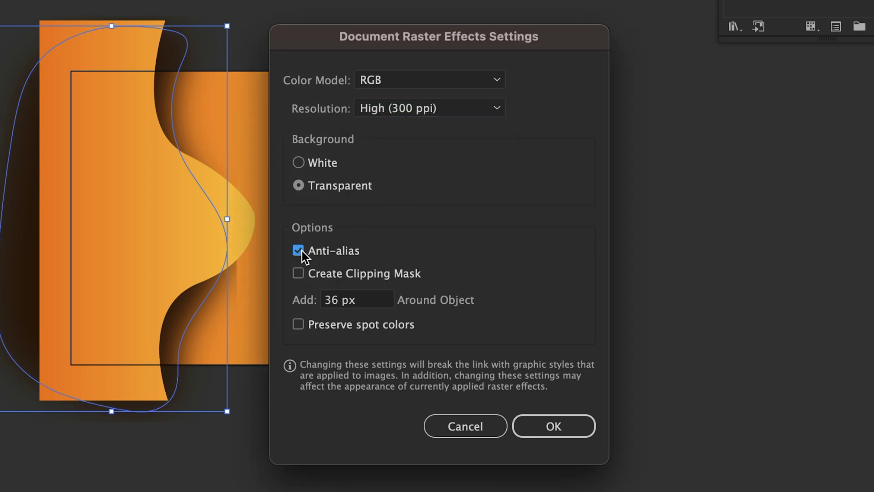
left_click(349, 299)
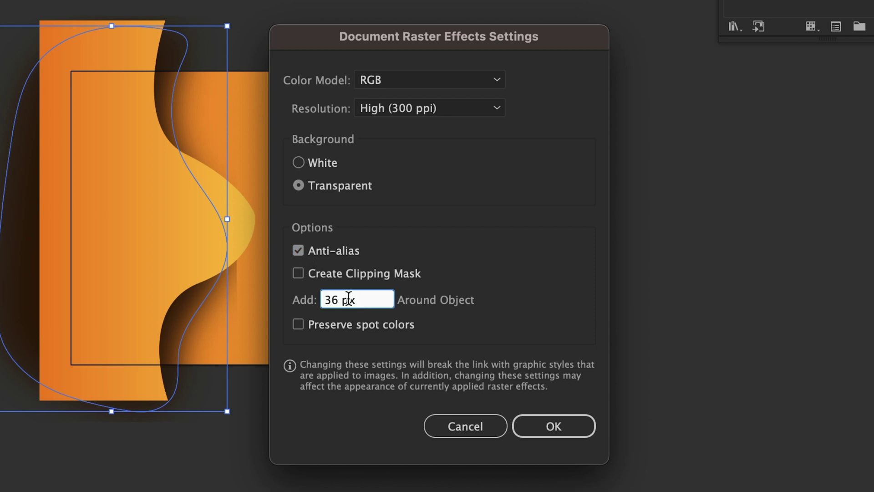
triple_click(348, 299)
key("BackSpace")
key("Tab")
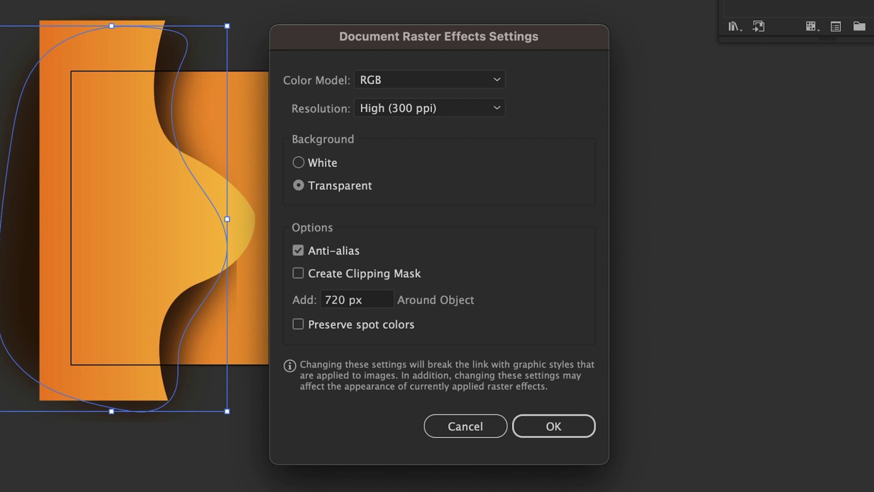
key("Return")
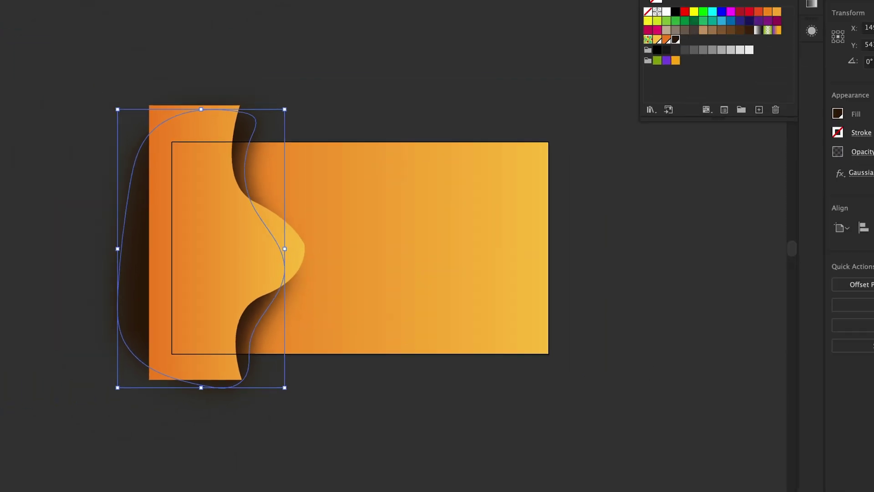
Run the Smooth Tool along the yellow wave's S-curved edge to clean up its bend.
key("super+shift+a")
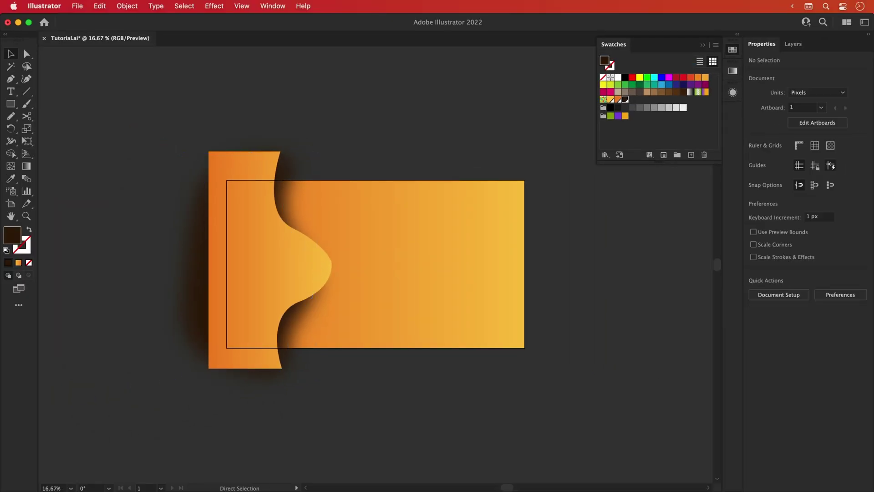
key("super+0")
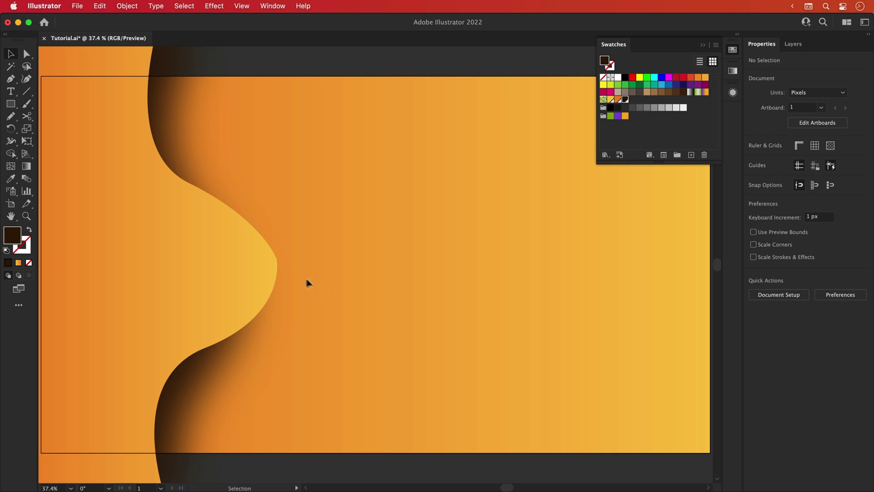
left_click(264, 263)
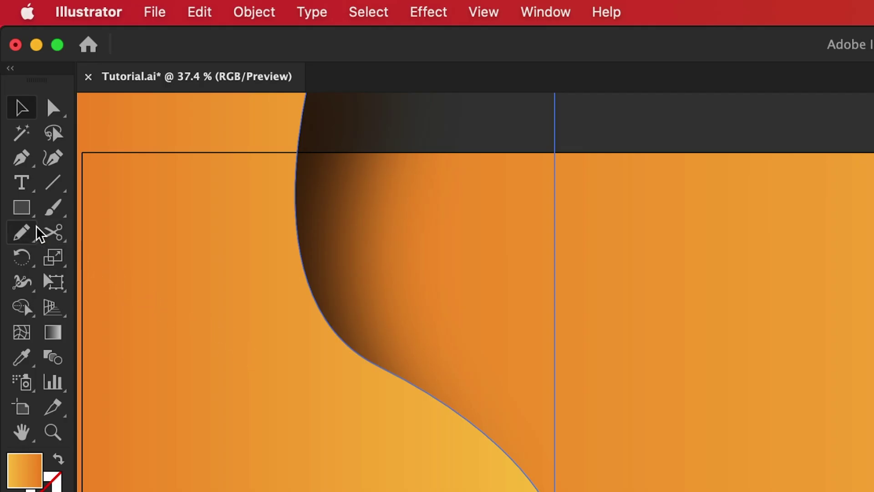
left_click(19, 114)
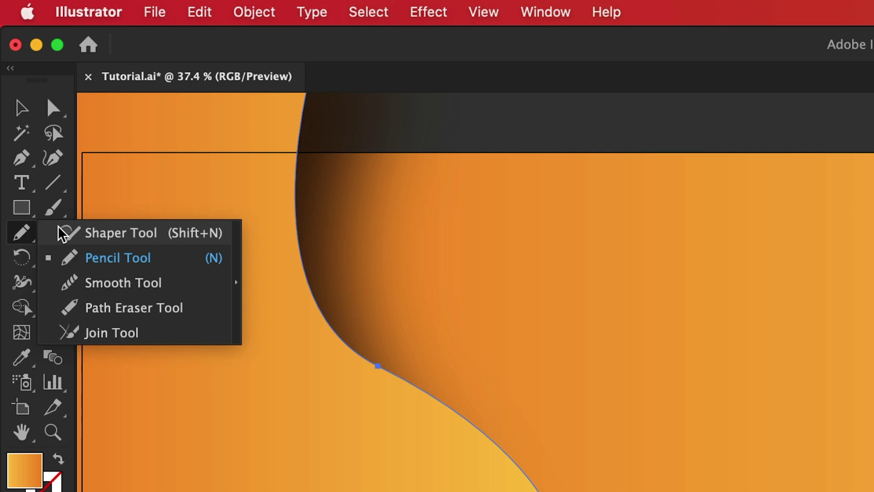
left_click(65, 283)
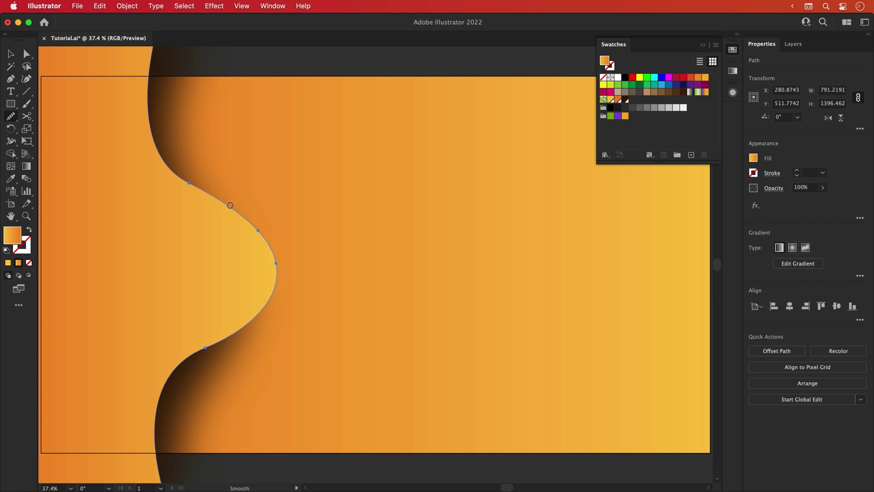
key("v")
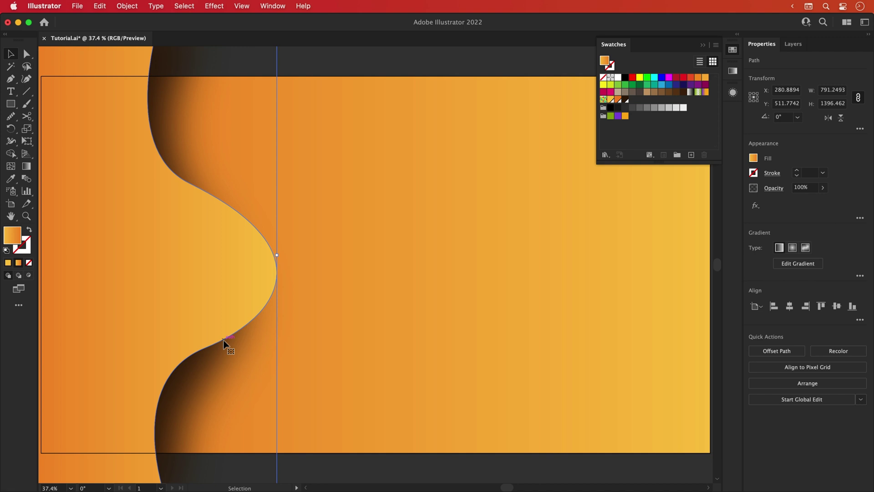
key("super+shift+a")
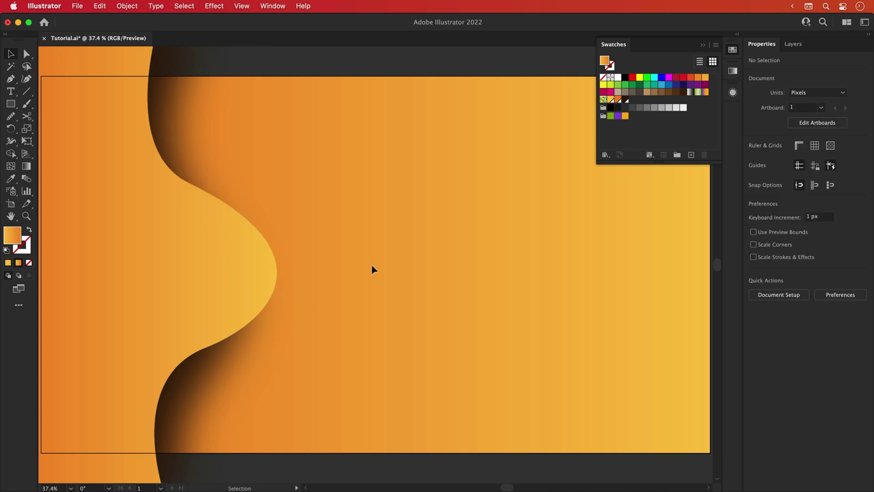
key("super+minus")
key("super+minus")
key("super+minus")
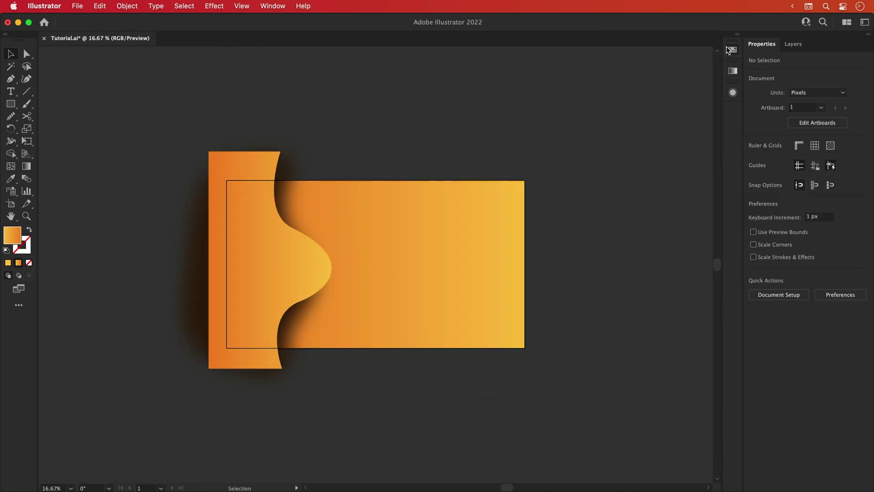
Draw the upper blob shape with curved Pen Tool anchors.
key("p")
left_click(305, 158)
left_click_drag(329, 203, 351, 210)
left_click_drag(419, 245, 442, 235)
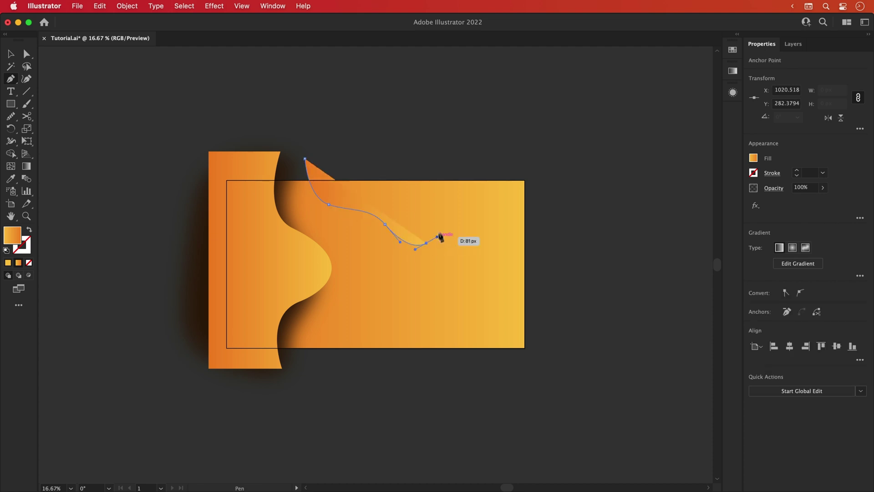
left_click_drag(438, 157, 423, 125)
left_click(305, 159)
left_click(358, 166)
mouse_move(381, 190)
left_mouse_down()
mouse_move(392, 198)
mouse_move(417, 183)
mouse_move(416, 172)
left_mouse_up()
left_click(357, 165)
Draw the left lobe and a small leaf shape beside it.
left_click(200, 206)
left_click_drag(266, 267, 276, 305)
left_click_drag(204, 390, 168, 404)
left_click(201, 207)
left_click(204, 287)
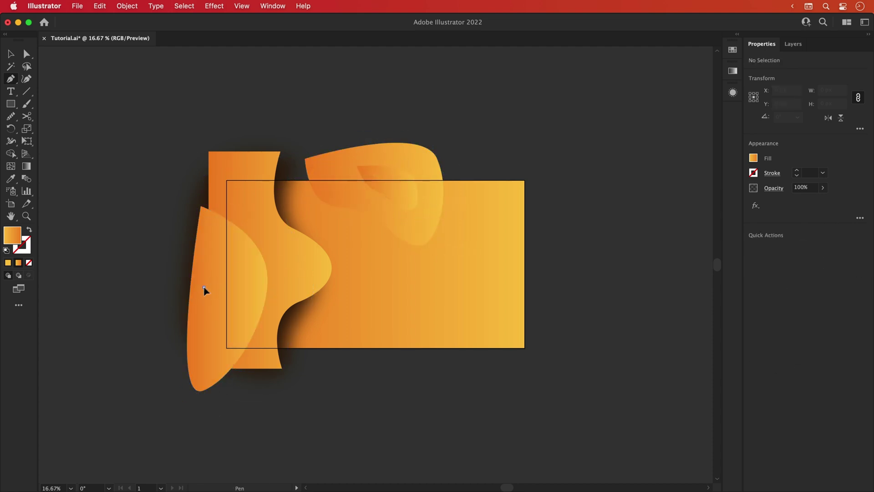
left_click_drag(245, 274, 253, 311)
left_click_drag(206, 325, 162, 330)
left_click(204, 287)
Draw the large lower wave shape on the right side.
left_click(465, 170)
left_click_drag(441, 269, 395, 301)
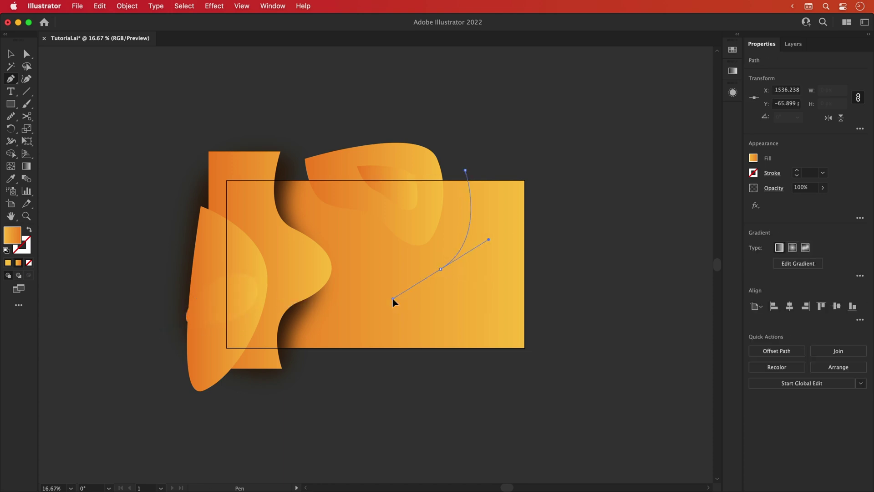
left_click_drag(376, 368, 402, 416)
left_click(550, 381)
left_click(547, 170)
left_click(465, 170)
Draw two more stacked curved wave shapes on the right.
left_click(492, 160)
left_click_drag(479, 269, 429, 305)
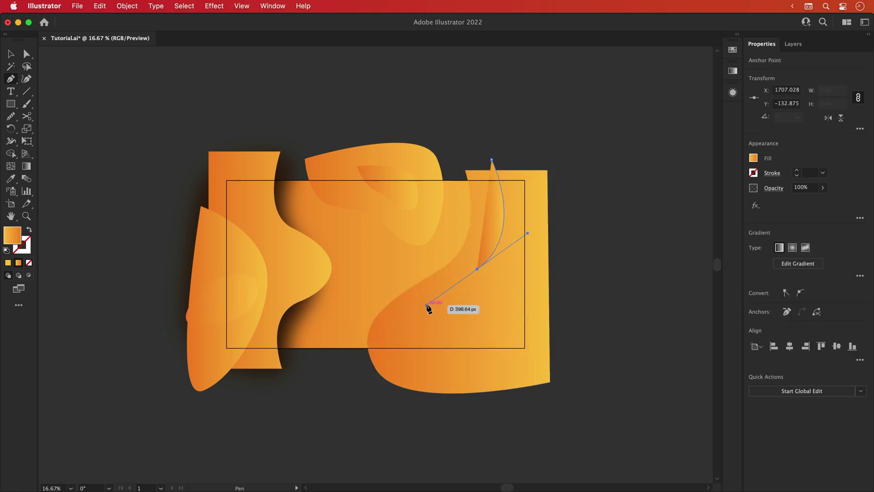
left_click_drag(423, 363, 446, 386)
left_click(568, 375)
left_click(563, 160)
left_click(492, 160)
left_click(534, 260)
left_click_drag(491, 299, 484, 326)
left_click_drag(444, 359, 452, 377)
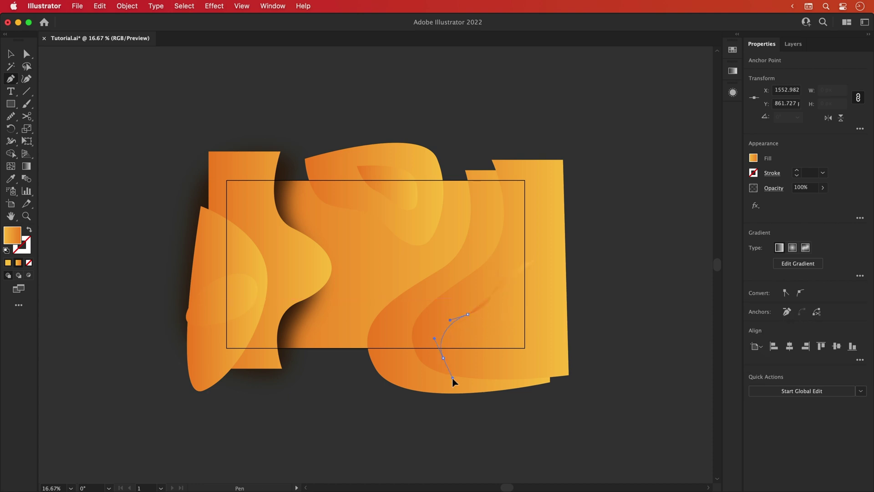
left_click(584, 362)
Smooth the outlines of the upper blob and the leaf shape.
left_click(534, 260)
left_click(426, 219, "super")
left_click(11, 117)
key("super+shift+a")
key("super+plus")
left_click(449, 205, "super")
left_click_drag(451, 233, 479, 160)
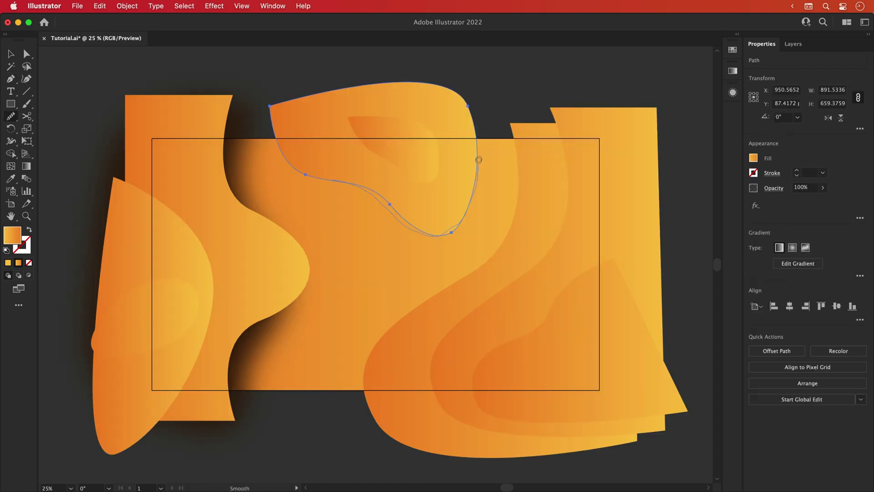
key("v")
left_click(410, 151)
left_click(11, 117)
mouse_move(398, 168)
left_mouse_down()
mouse_move(440, 130)
mouse_move(417, 186)
left_mouse_up()
Reshape the wave's anchors, raise the left blob, enlarge the leaf, and smooth the wave.
key("v")
left_click_drag(182, 246, 187, 247)
left_click(253, 267)
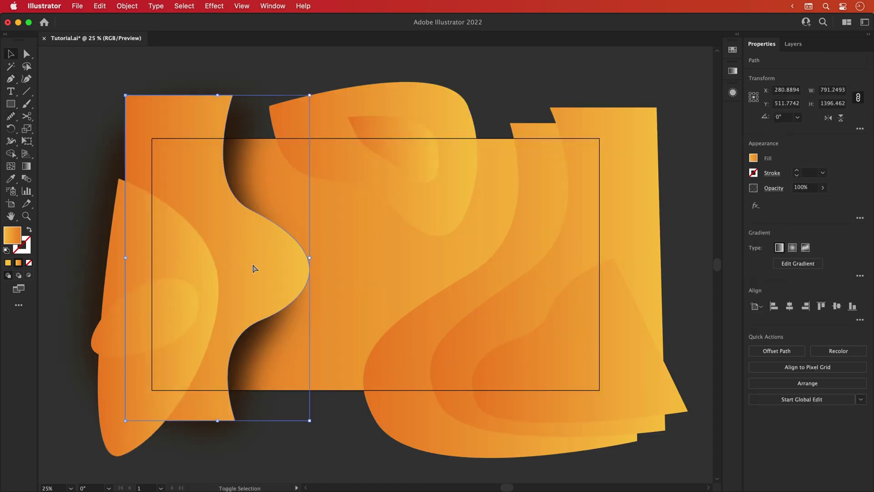
key("a")
left_click(261, 320)
left_click_drag(236, 334, 217, 351)
left_click_drag(251, 210, 251, 192)
key("v")
left_click_drag(176, 256, 191, 236)
left_click_drag(194, 287, 203, 264)
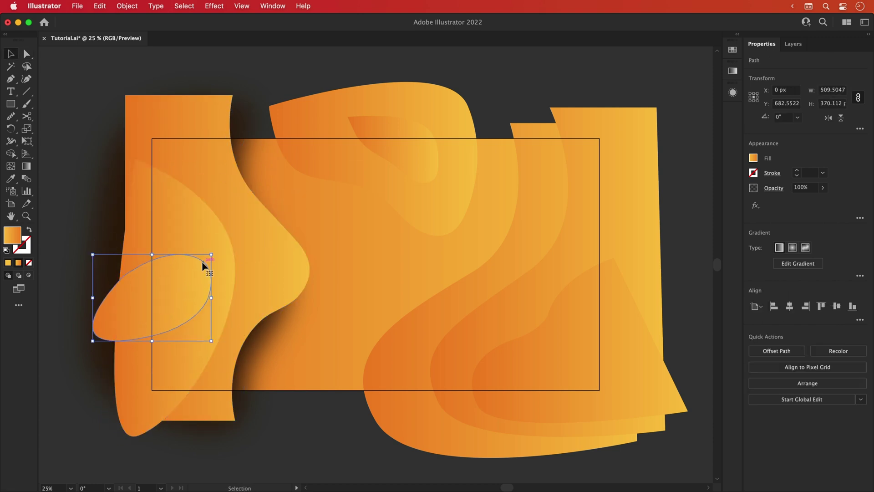
left_click(262, 259)
left_click(11, 117)
left_click_drag(307, 265, 250, 192)
Reposition the lower-right shape and smooth its curve.
key("v")
left_click(457, 345)
left_click(11, 117)
left_click_drag(564, 150, 447, 414)
key("v")
left_click_drag(538, 358, 545, 365)
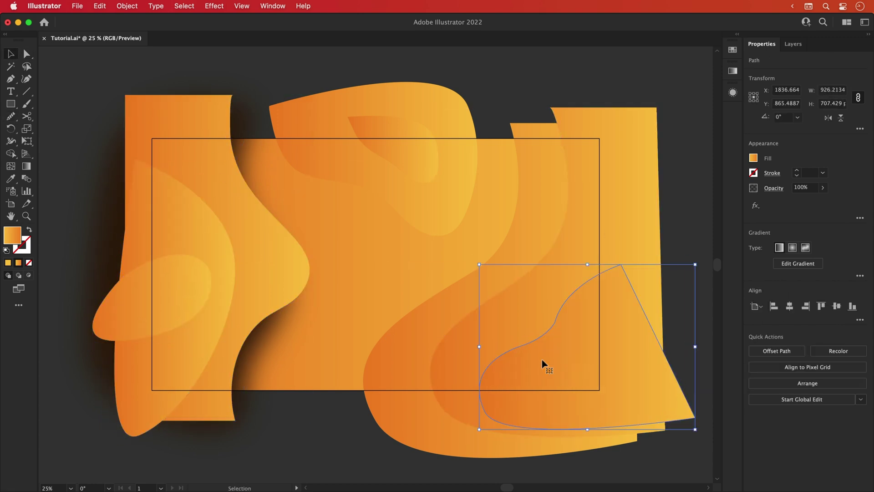
key("a")
left_click_drag(557, 317, 504, 371)
key("v")
left_click(11, 117)
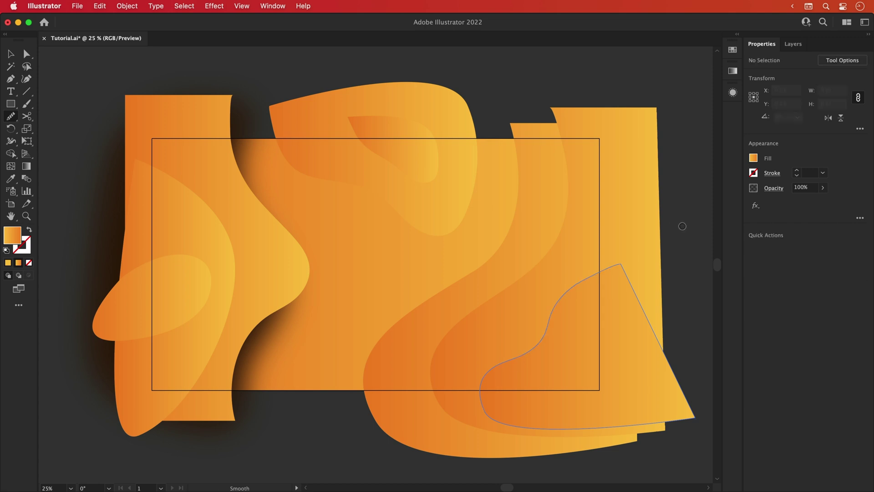
Move the left shapes right, tilt them about 7.77°, and scale them up.
key("v")
left_click(560, 327)
left_click(169, 300)
left_click(214, 255, "shift")
left_click_drag(277, 287, 292, 287)
left_click_drag(106, 438, 131, 452)
left_click_drag(133, 448, 125, 463)
Rotate, enlarge and reposition the top blob and the leaf shape.
left_click_drag(196, 292, 203, 298)
left_click(413, 198)
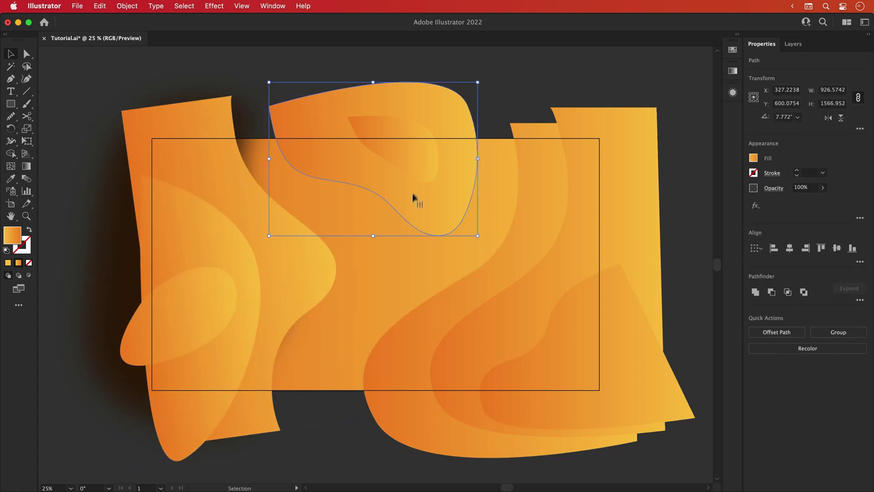
left_click(412, 157, "shift")
left_click_drag(481, 240, 464, 273)
left_click_drag(430, 218, 422, 209)
left_click(427, 198)
key("super+shift+a")
Move the dark shadow right, rotate it about 8.7°, and nudge it up-left.
left_click_drag(112, 278, 141, 280)
key("r")
left_click_drag(362, 326, 359, 303)
key("shift+Left")
key("shift+Left")
key("shift+Left")
key("shift+Up")
key("shift+Up")
key("shift+Up")
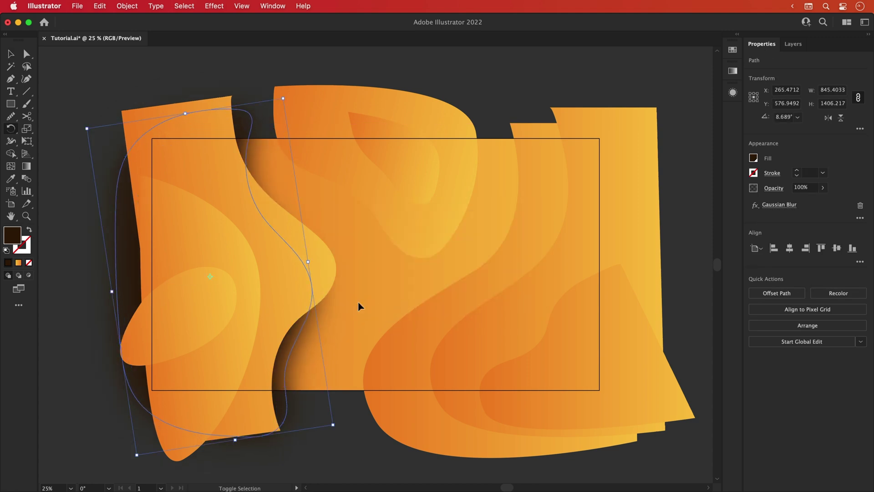
key("super+shift+a")
Draw a new dark shape and apply a Gaussian Blur to it.
key("p")
left_click(141, 161)
left_click_drag(261, 282, 271, 356)
left_click(237, 421)
left_click(134, 402)
left_click(140, 160)
key("v")
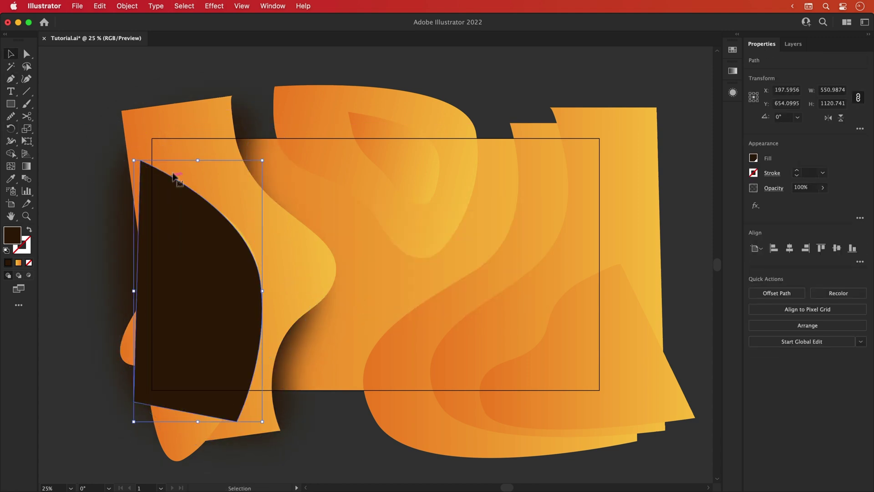
Send the blurred dark shape backward behind the left blobs.
left_click(214, 6)
left_click(218, 22)
key("super+[")
key("super+[")
key("super+shift+a")
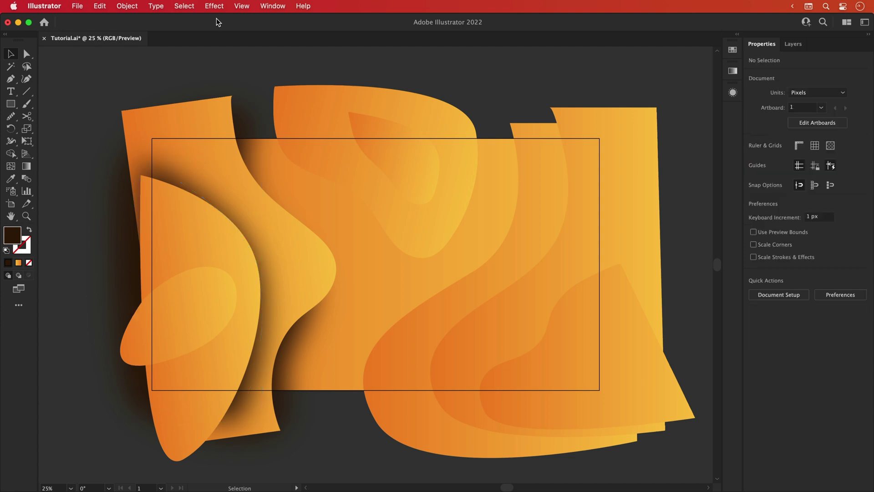
left_click(205, 283)
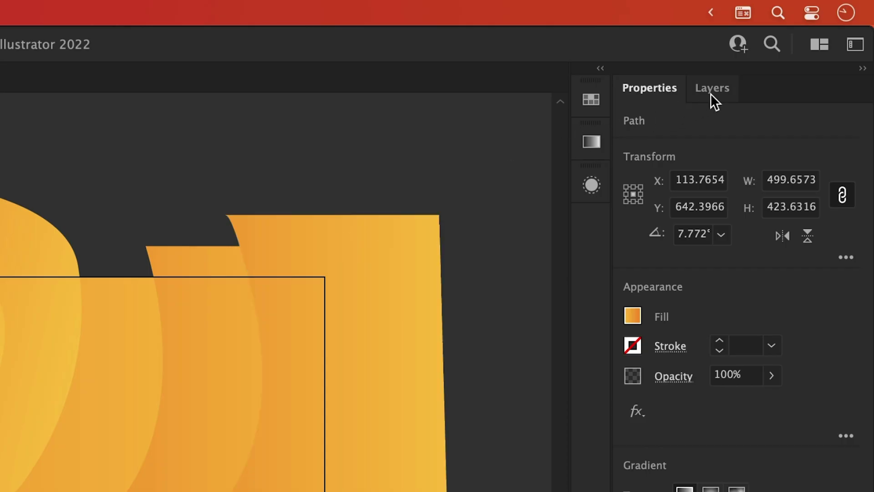
In Layer 1, Option-drag the shadow path's target circle onto the leaf path.
left_click(714, 95)
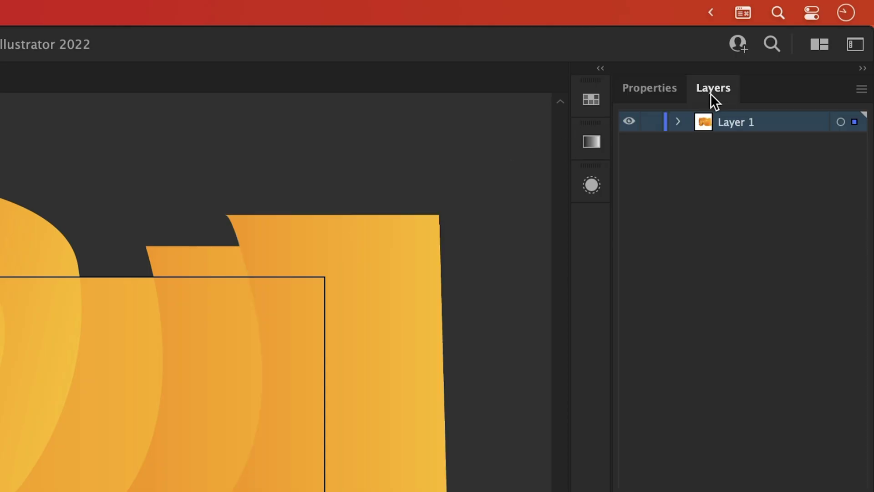
left_click(679, 121)
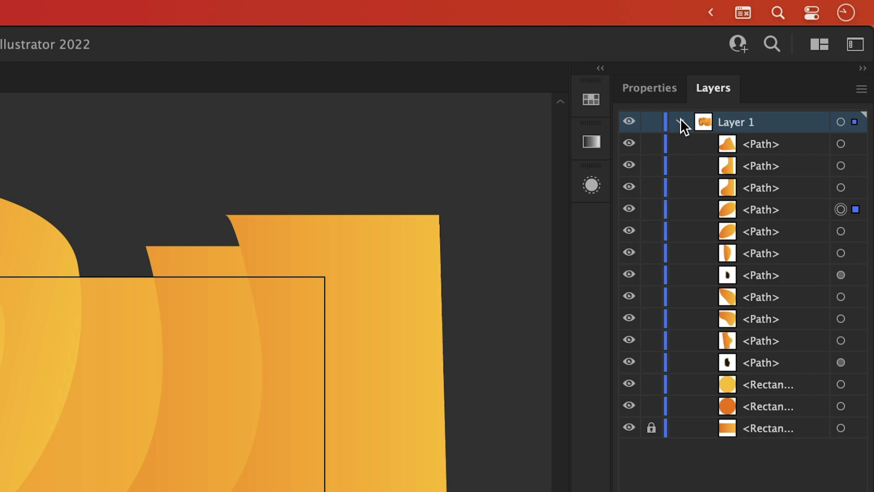
left_click(780, 211)
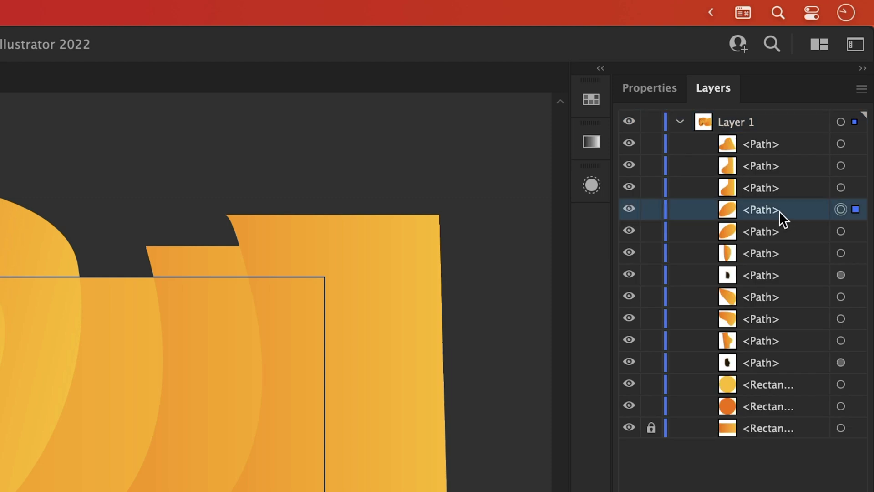
left_click(780, 275)
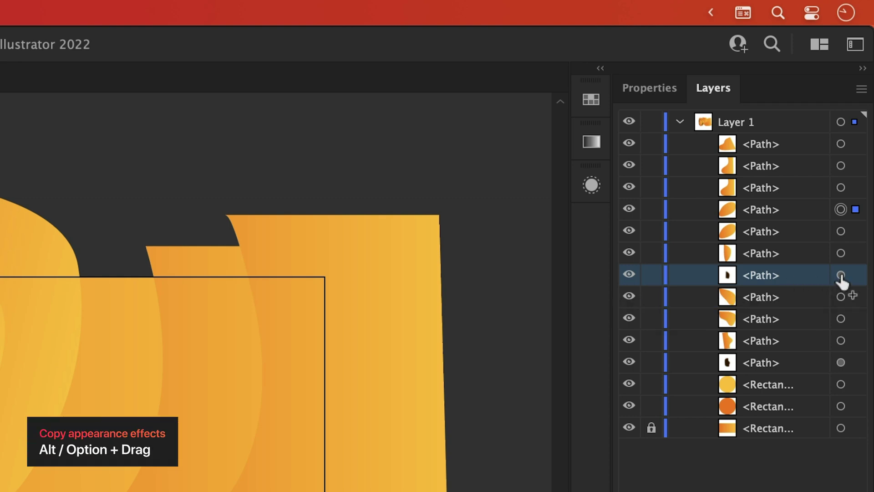
left_click_drag(841, 275, 841, 210)
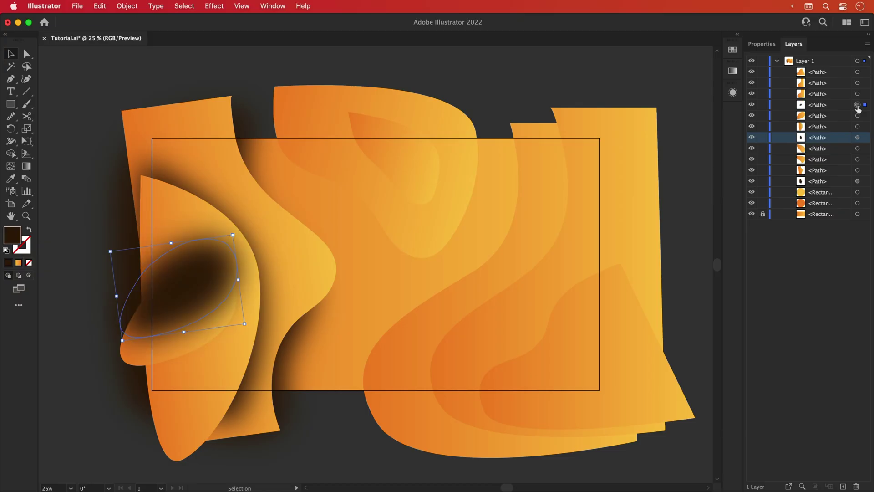
Send the blurred oval shadow behind the orange leaf and offset it down and left.
left_click(762, 44)
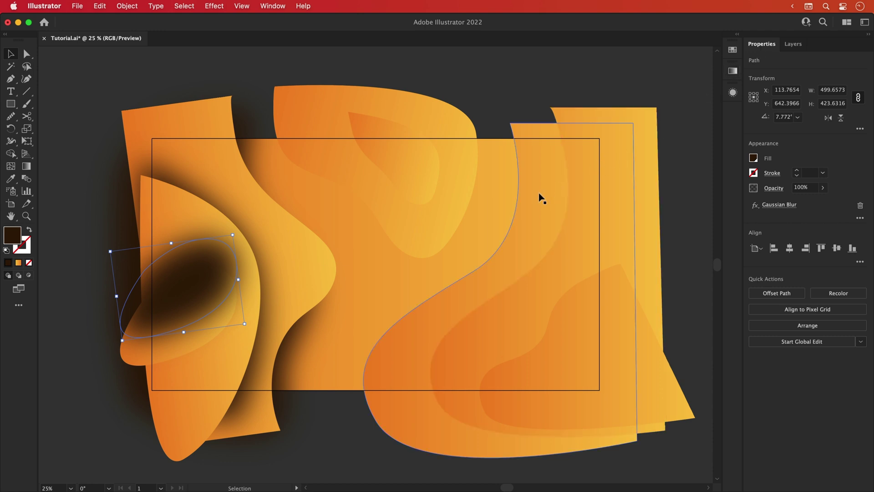
key("super+bracketleft")
key("shift+Down")
key("shift+Down")
key("shift+Down")
key("shift+Down")
key("shift+Down")
key("shift+Down")
key("shift+Down")
key("shift+Down")
key("shift+Down")
key("shift+Down")
key("shift+Down")
key("shift+Down")
key("shift+Down")
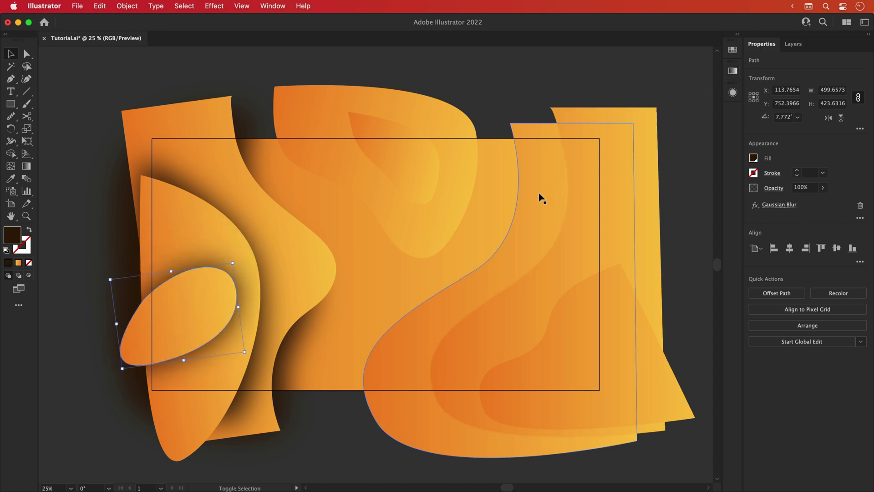
key("shift+Left")
key("shift+Left")
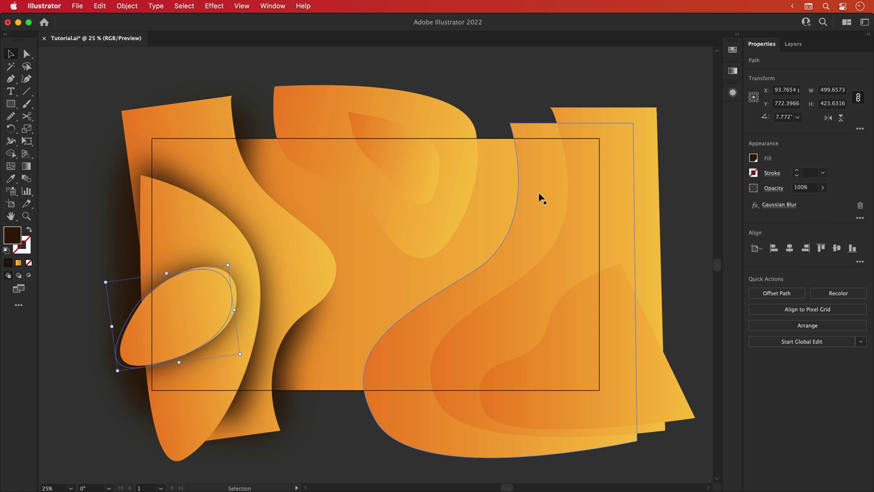
Add a dark brown Gaussian-blurred copy behind the top leaf, offset up and left.
left_click(468, 203)
key("super+c")
key("super+b")
key("shift+Up")
key("shift+Up")
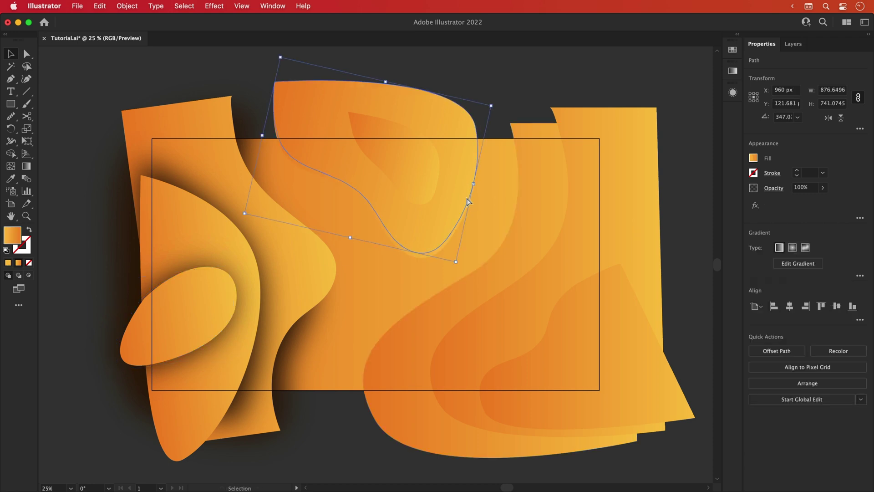
key("comma")
left_click(213, 6)
left_click(225, 20)
key("shift+Up")
key("shift+Up")
key("shift+Up")
key("shift+Up")
key("shift+Up")
key("shift+Left")
key("shift+Left")
key("shift+Left")
Try a dark brown blurred fill on the small inner blob, then undo it.
left_click(428, 169)
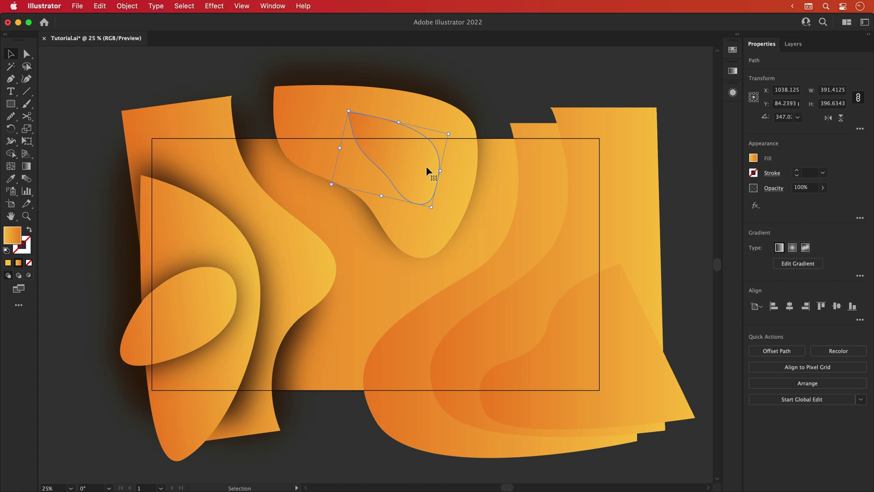
key("comma")
left_click(214, 6)
left_click(225, 21)
key("ctrl+z")
Fill the large right S-shape copy dark brown, reapply the blur, and rotate it about 7°.
left_click(506, 248)
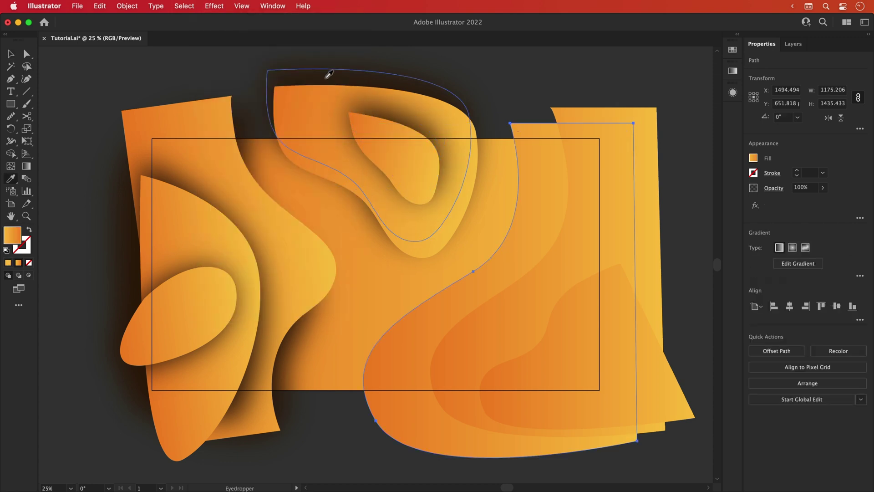
key("comma")
key("r")
left_click_drag(611, 199, 603, 181)
key("v")
key("ctrl+shift+a")
Create a dark brown blurred shadow behind the front right orange shape and fine-tune its offset.
left_click(593, 200)
key("ctrl+c")
key("ctrl+f")
key("comma")
key("ctrl+bracketleft")
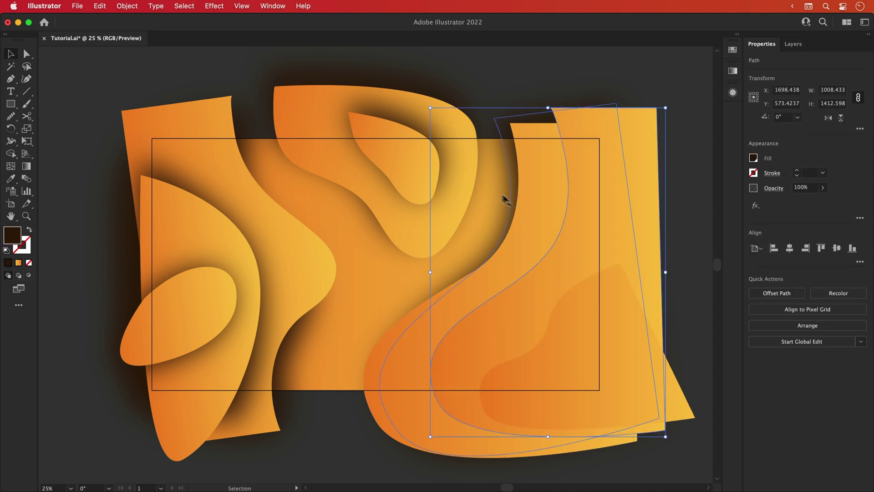
left_click(214, 6)
left_click(220, 20)
key("shift+Right")
key("shift+Right")
key("shift+Down")
key("shift+Down")
key("shift+Down")
key("shift+Down")
key("shift+Down")
key("shift+Down")
key("shift+Down")
key("shift+Left")
key("shift+Left")
key("shift+Left")
key("shift+Left")
key("shift+Left")
key("shift+Up")
key("shift+Up")
key("shift+Up")
key("shift+Up")
key("shift+Up")
key("shift+Up")
key("shift+Up")
key("shift+Up")
key("shift+Up")
key("shift+Up")
key("shift+Right")
key("shift+Right")
key("shift+Right")
key("shift+Right")
key("shift+Right")
key("shift+Right")
key("shift+Right")
key("shift+Right")
key("shift+Right")
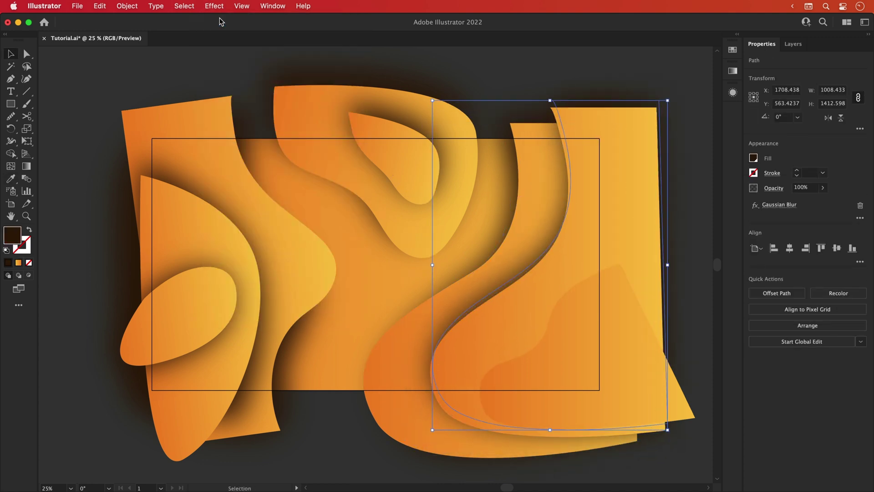
key("shift+Up")
Add a dark brown blurred shadow behind the lower-right orange shape, offset up and right.
left_click(555, 332)
key("super+c")
key("super+f")
key("comma")
left_click(214, 5)
left_click(226, 21)
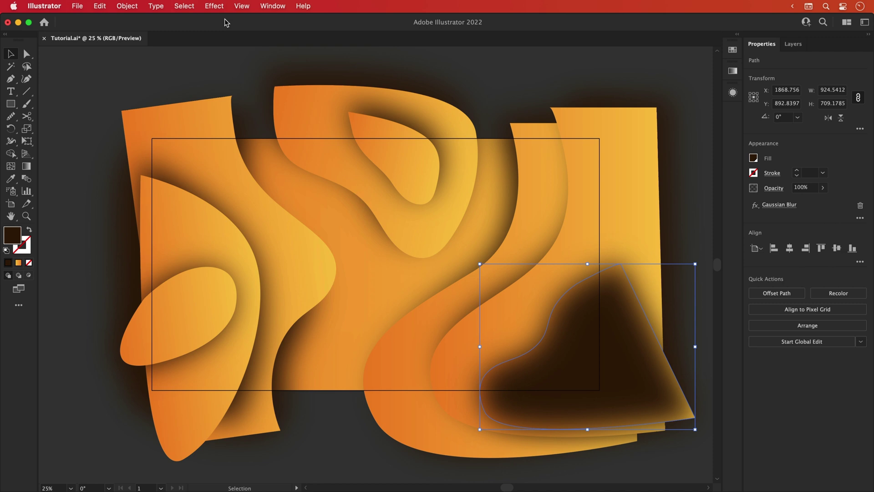
key("super+bracketleft")
key("shift+Right")
key("shift+Right")
key("shift+Right")
key("shift+Right")
key("shift+Right")
key("shift+Right")
key("shift+Up")
key("ctrl+shift+a")
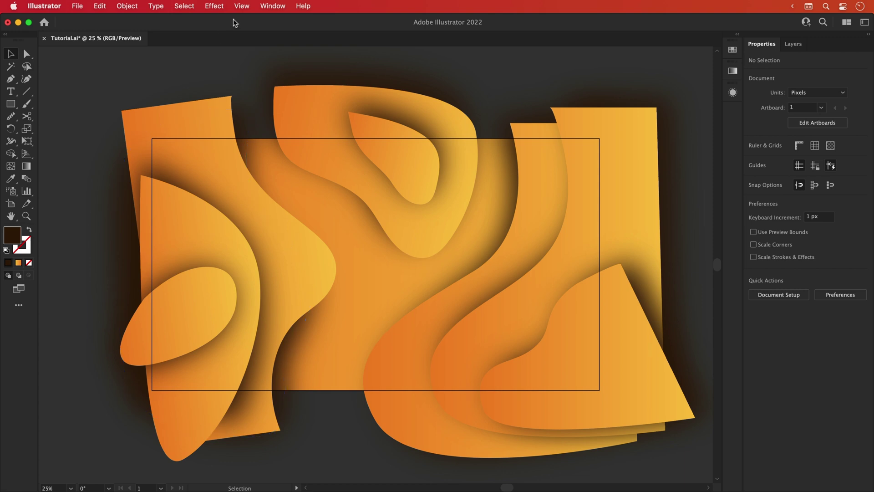
Trim the view to the artboard and set the left wavy shape's gradient angle to -180°.
left_click(241, 6)
left_click(240, 74)
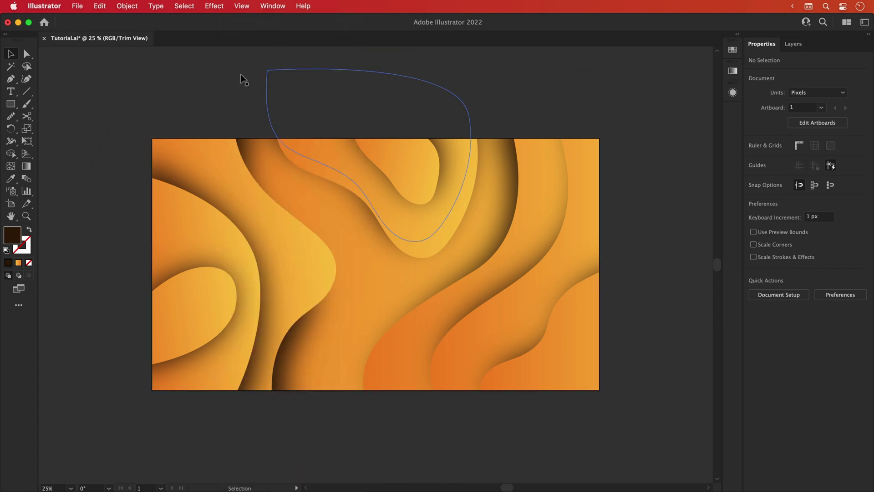
left_click(204, 226)
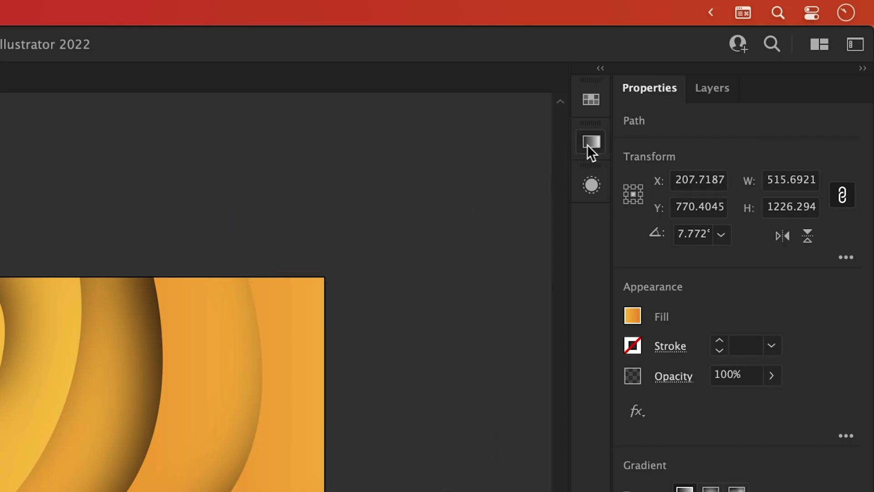
left_click(732, 71)
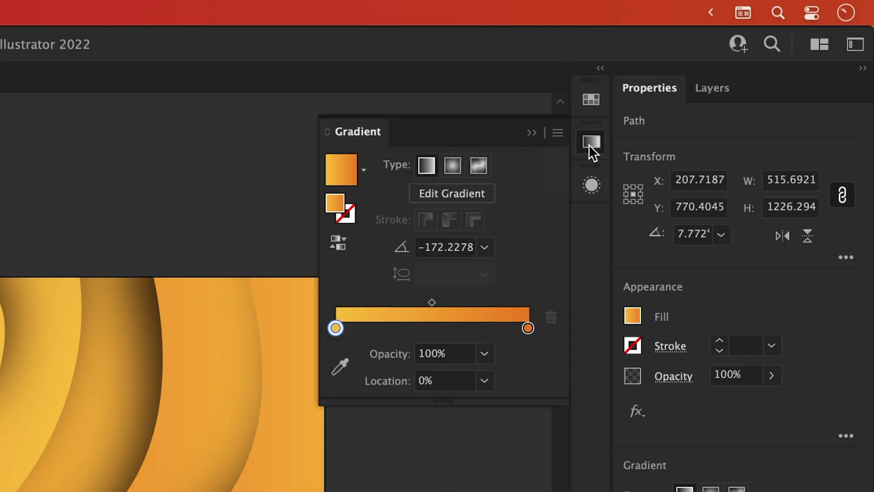
left_click(439, 247)
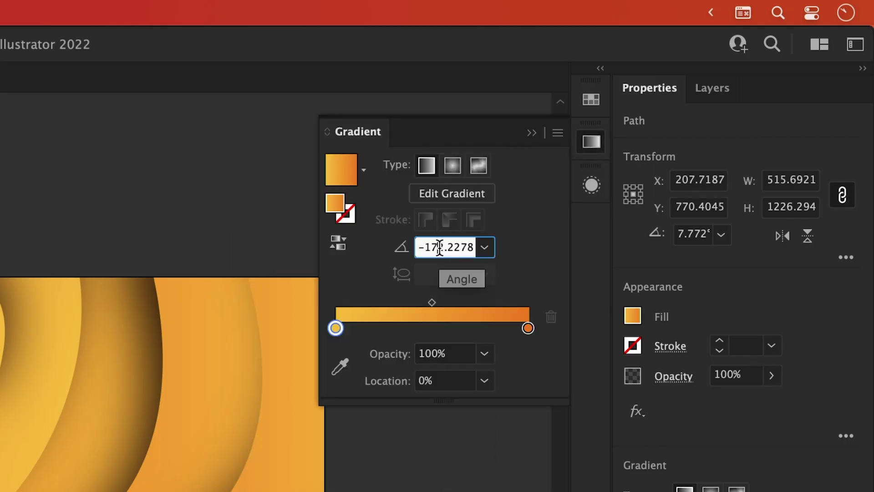
type("-180")
key("Return")
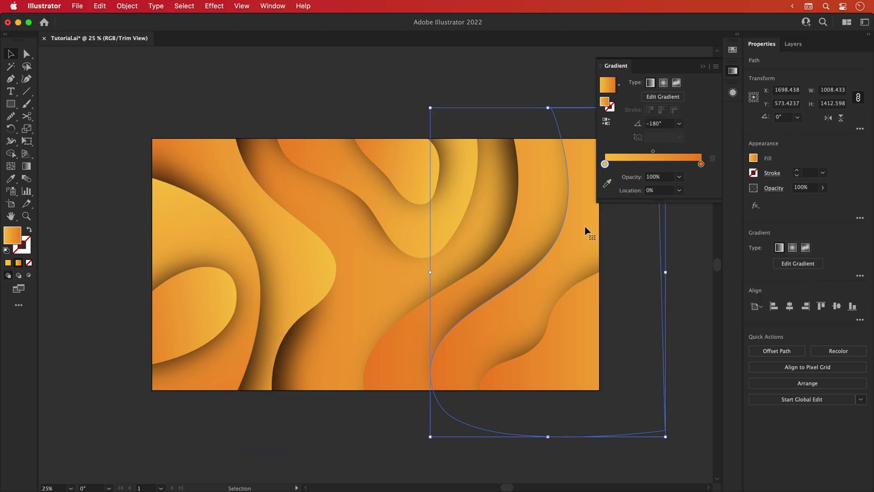
Rotate the S-shape's gradient angle and set the top inner blob's gradient angle to -180°.
left_click(671, 125)
key("shift+Up")
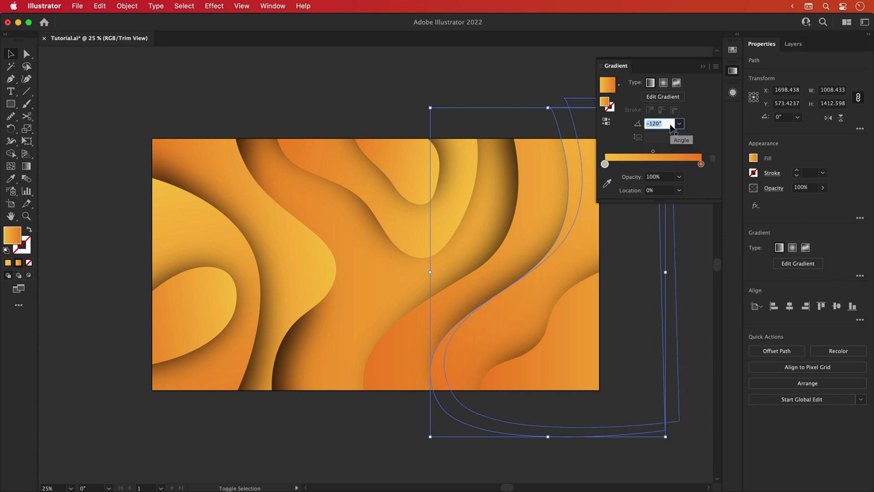
key("shift+Up")
key("shift+Up")
key("shift+Up")
key("shift+Up")
key("shift+Up")
key("shift+Up")
key("shift+Up")
key("shift+Up")
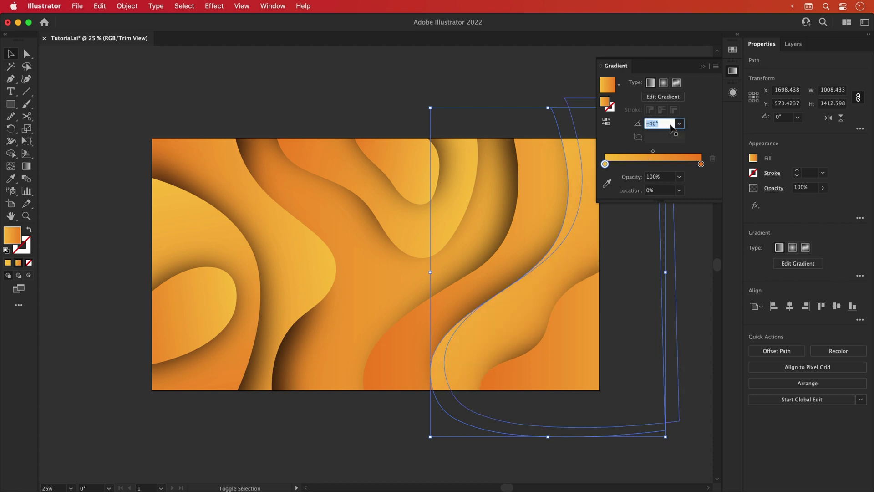
left_click(424, 156)
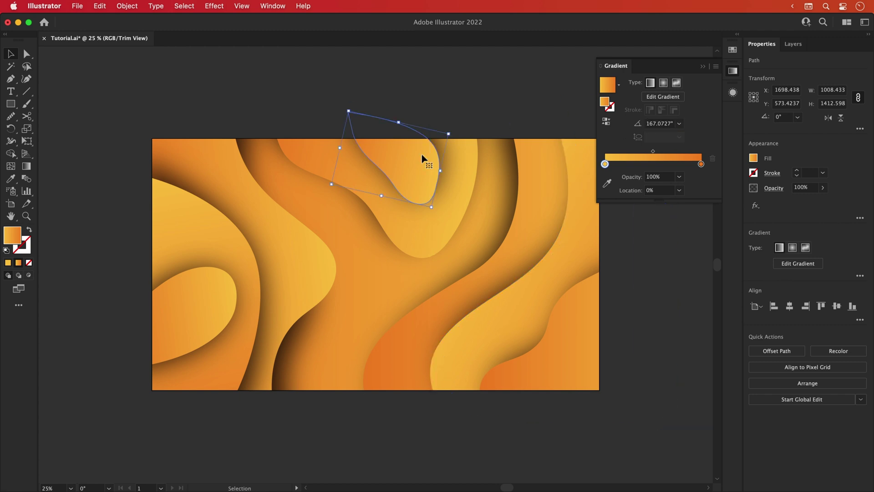
left_click(659, 124)
type("-180")
Rotate the gradient angles of the lower-right shape, the middle S-shape and the left shape.
left_click(597, 292)
left_click(657, 124)
key("shift+Up")
key("shift+Up")
key("shift+Up")
key("shift+Up")
key("shift+Up")
key("shift+Up")
key("shift+Up")
key("shift+Up")
key("shift+Up")
key("shift+Up")
key("shift+Up")
key("shift+Up")
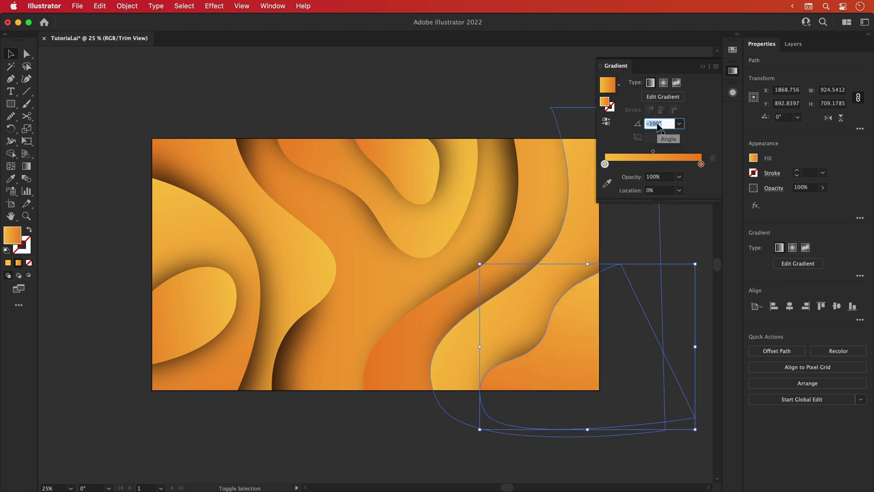
left_click(548, 195)
left_click(531, 209)
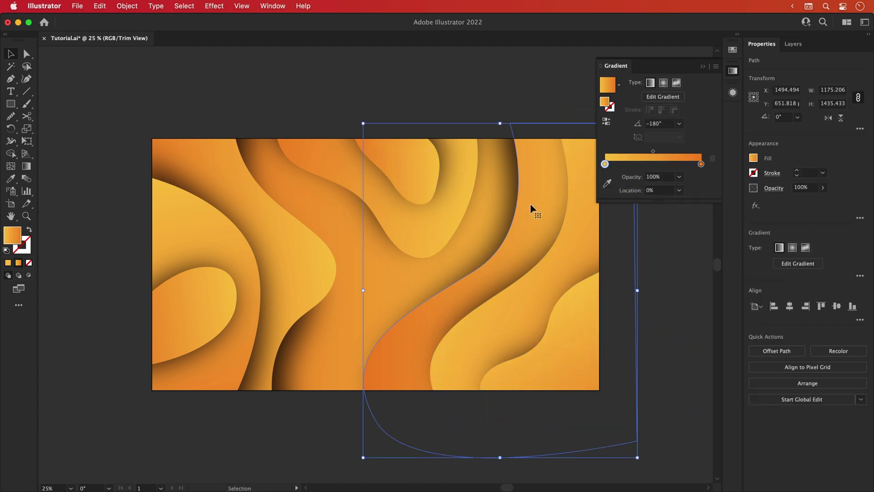
left_click(660, 124)
left_click(325, 254)
left_click(660, 124)
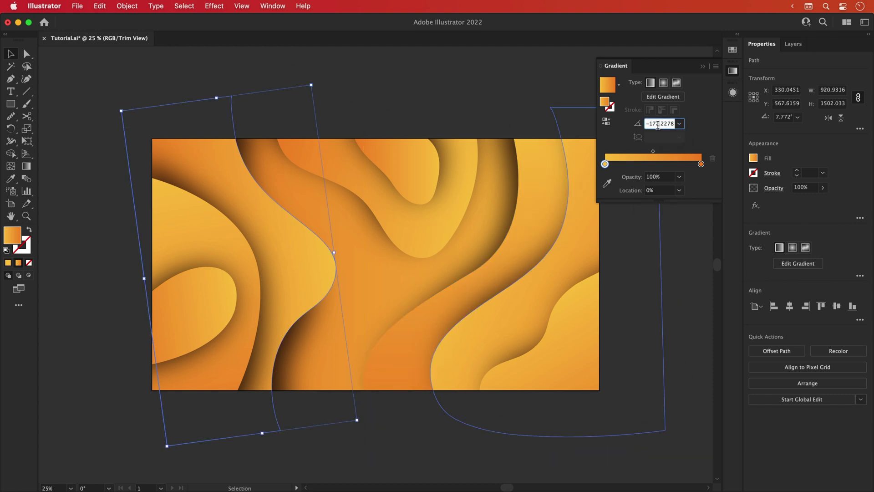
key("shift+Up")
key("shift+Up")
key("shift+Up")
key("shift+Up")
key("shift+Up")
Adjust the top inner blob's gradient so orange sits on top, then edit the top wavy shape's angle.
left_click(425, 159)
left_click(663, 124)
key("shift+Down")
key("shift+Down")
key("shift+Down")
key("shift+Down")
key("shift+Down")
key("shift+Down")
key("shift+Down")
key("shift+Down")
key("shift+Down")
key("shift+Down")
key("shift+Down")
key("shift+Down")
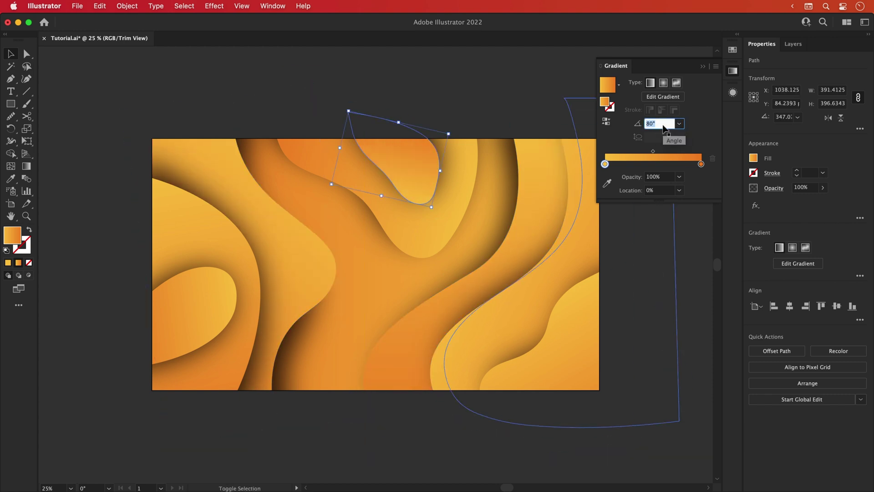
key("shift+Up")
key("shift+Up")
left_click(464, 191)
left_click(474, 198)
left_click(650, 123)
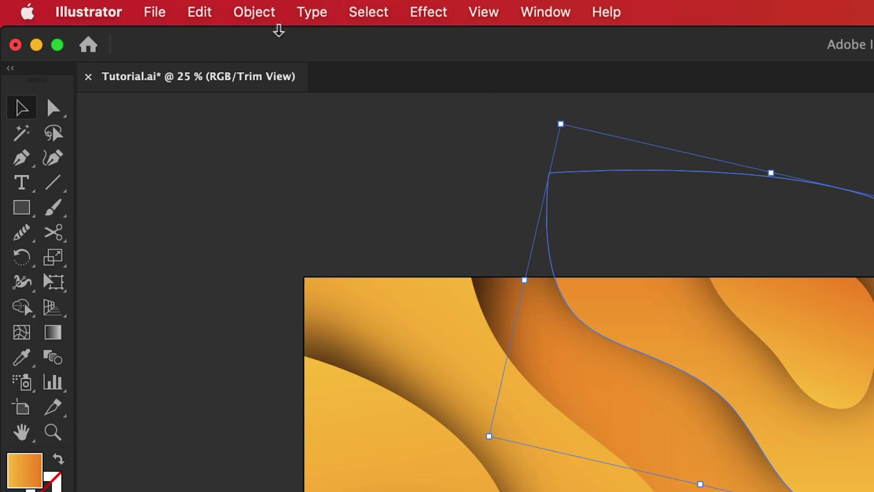
Unlock all objects and briefly check the paths in Outline view.
left_click(127, 6)
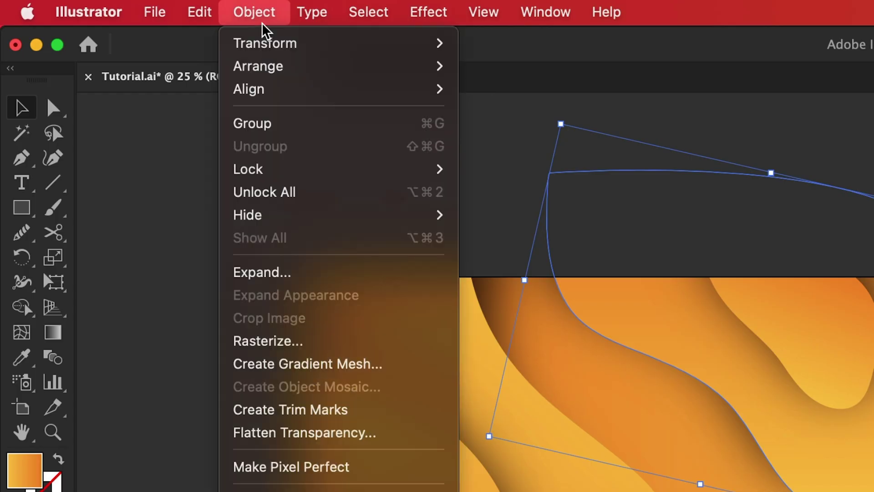
left_click(263, 195)
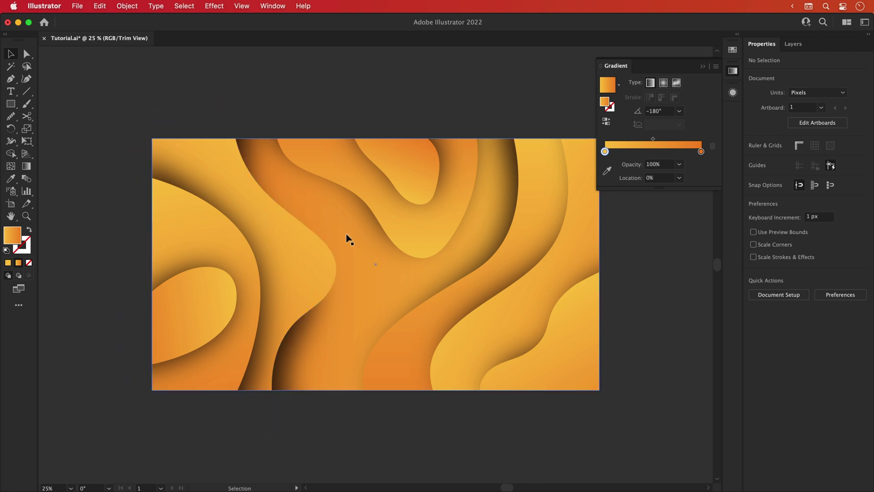
left_click(351, 240)
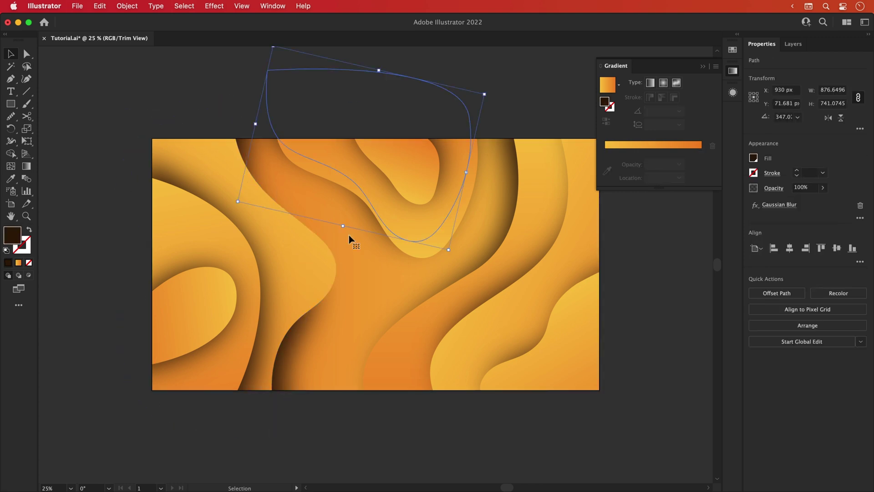
key("cmd+y")
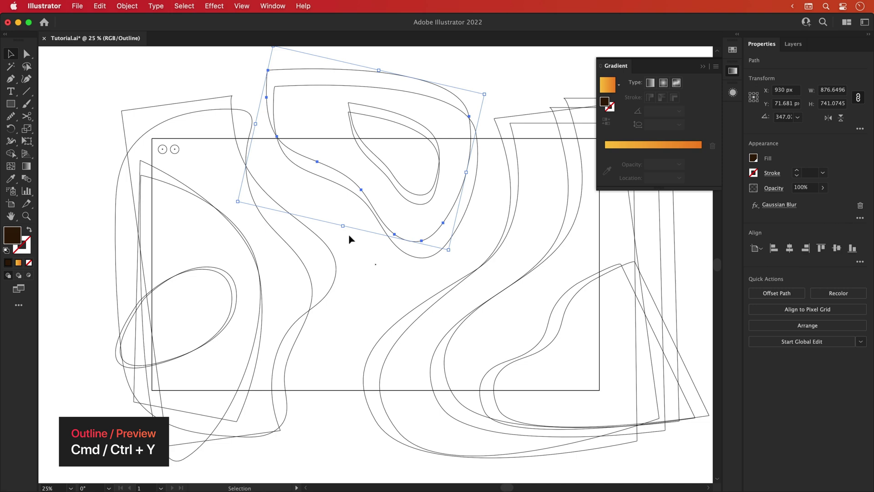
key("cmd+y")
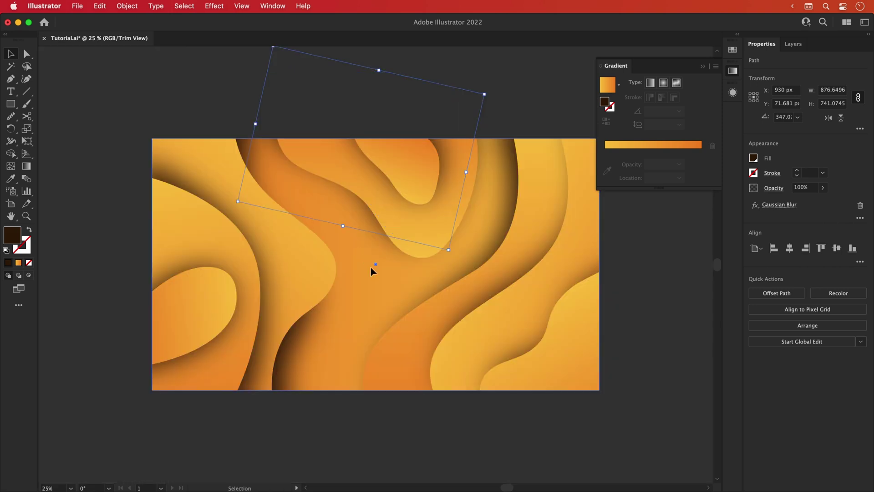
Make the background rectangle's fill a radial gradient with the midpoint moved to about 74%.
left_click(371, 270)
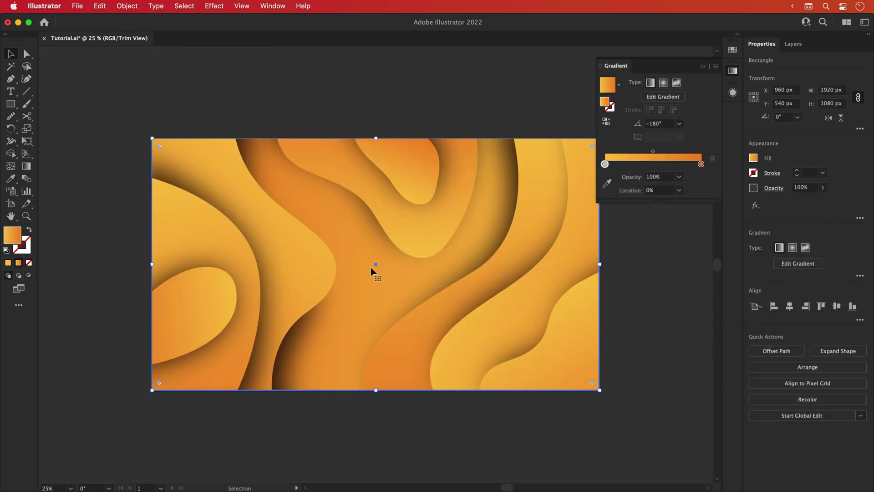
left_click(664, 84)
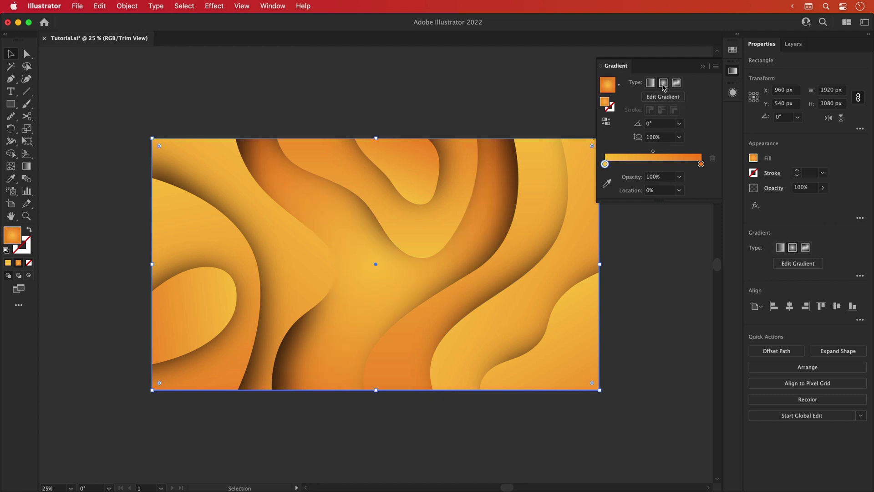
left_click_drag(653, 150, 679, 152)
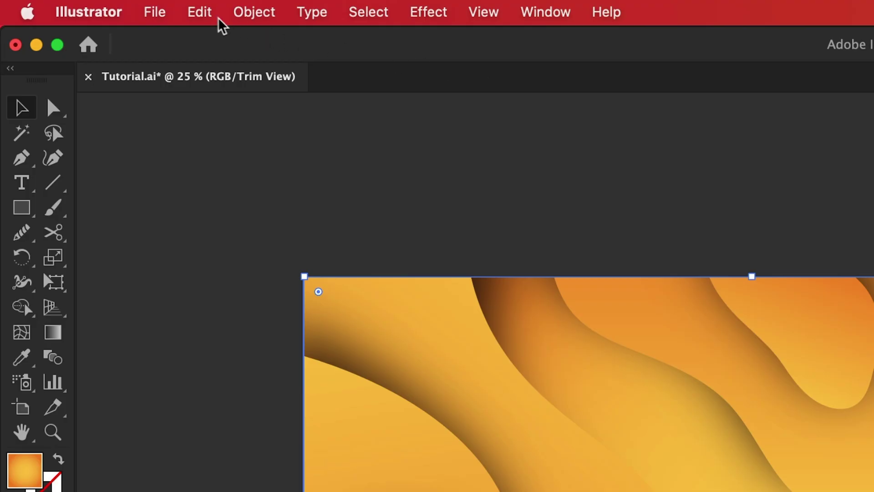
Copy the background rectangle, paste it in front, fill it black and bring it to front.
left_click(200, 14)
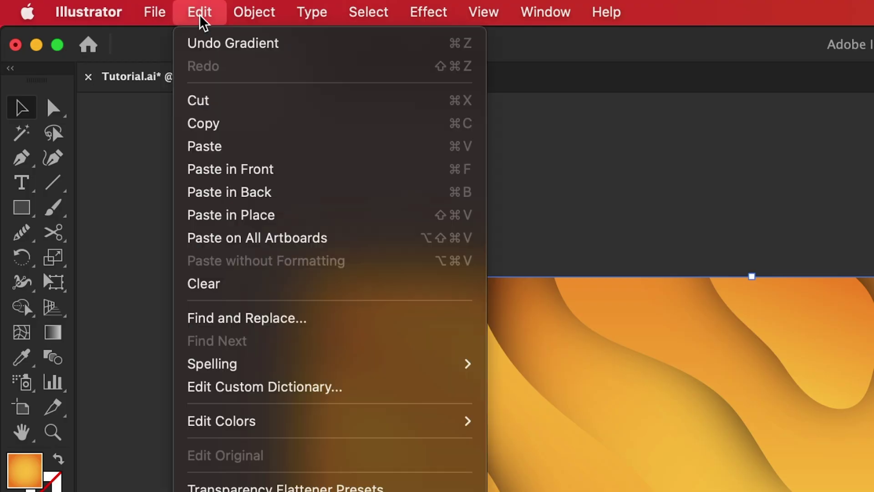
left_click(202, 125)
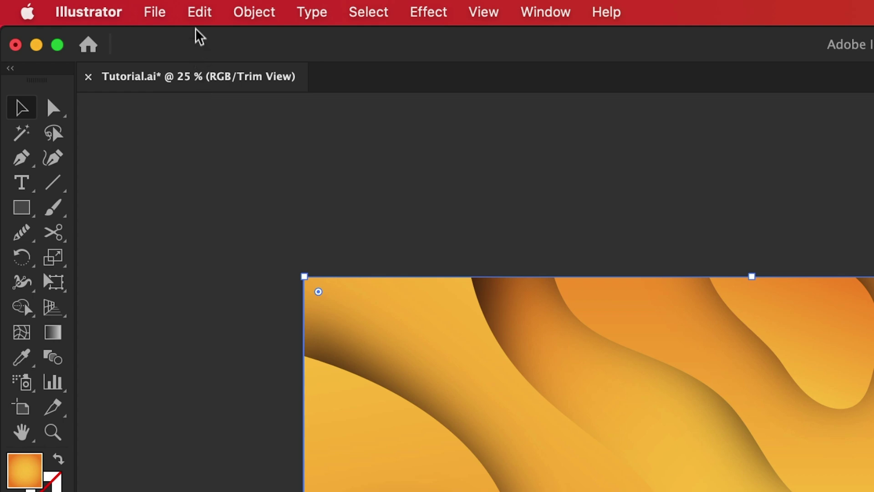
left_click(199, 13)
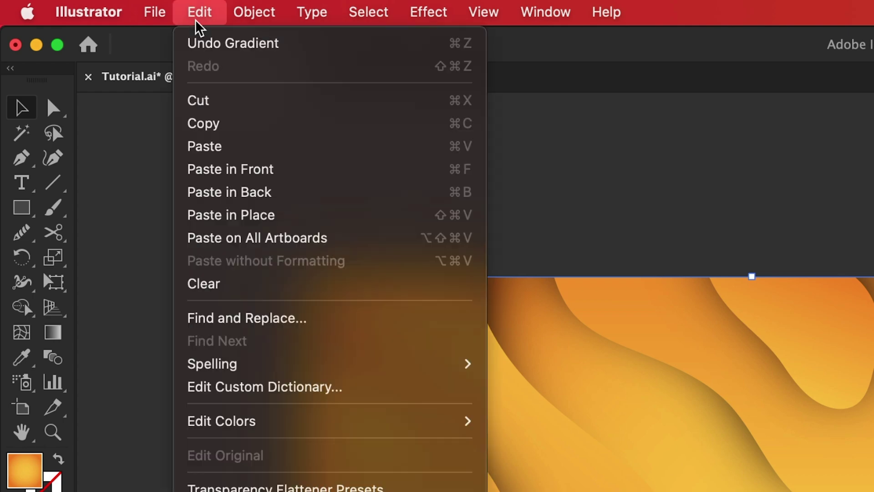
left_click(197, 171)
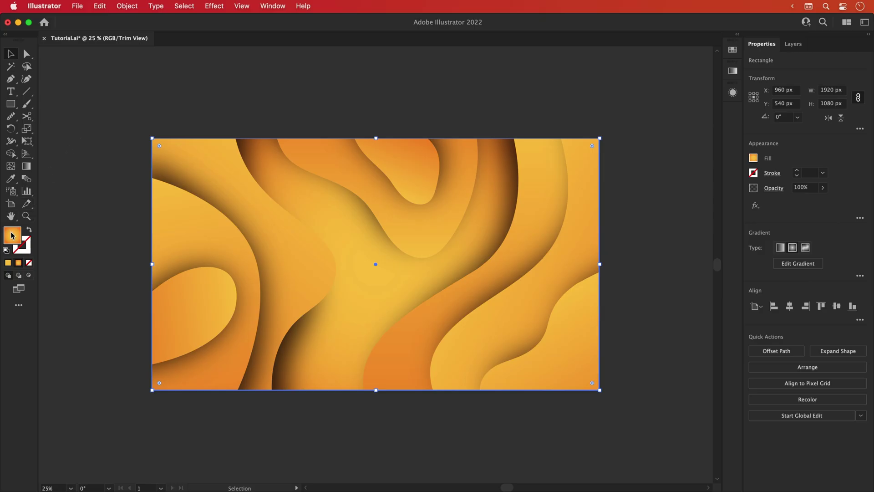
double_click(12, 236)
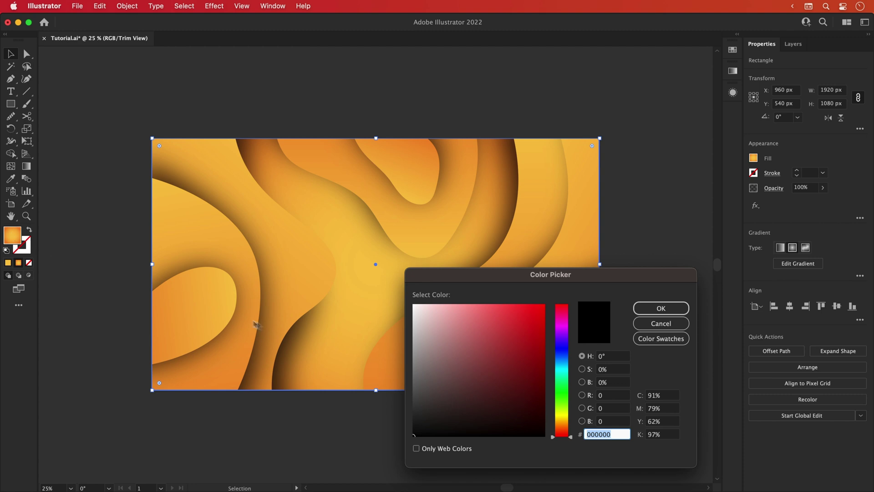
left_click_drag(436, 389, 416, 434)
key("Return")
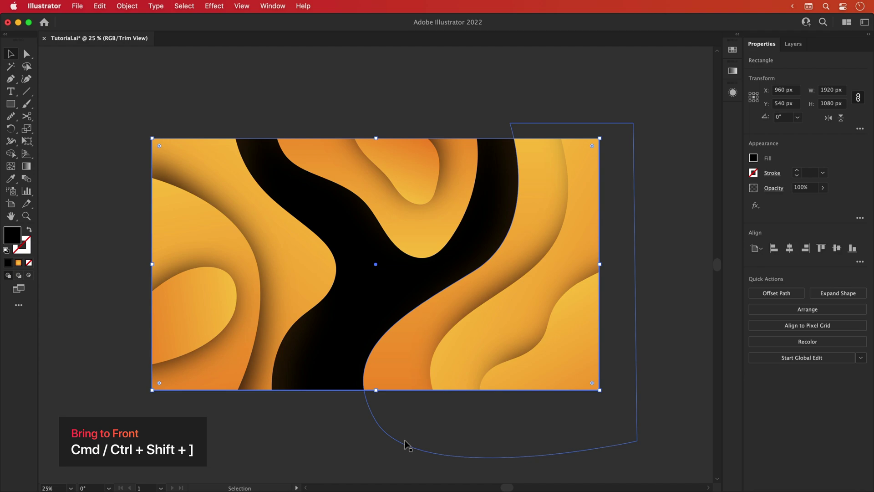
key("super+shift+bracketright")
key("super+c")
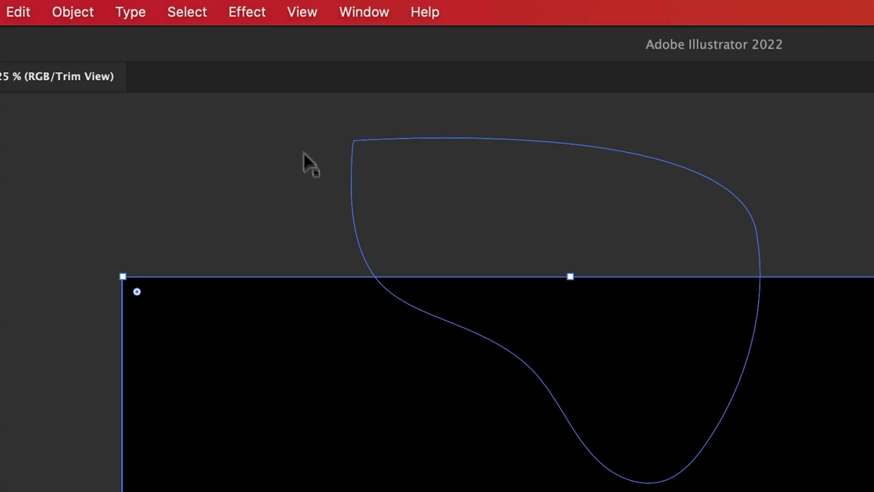
Apply a Stippled Grain texture with Intensity 33 and Contrast 73 to the black rectangle.
left_click(219, 9)
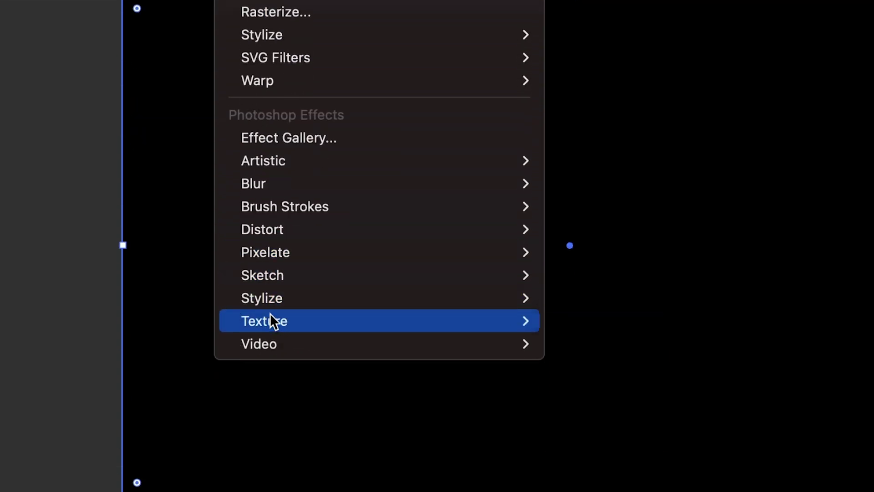
mouse_move(270, 314)
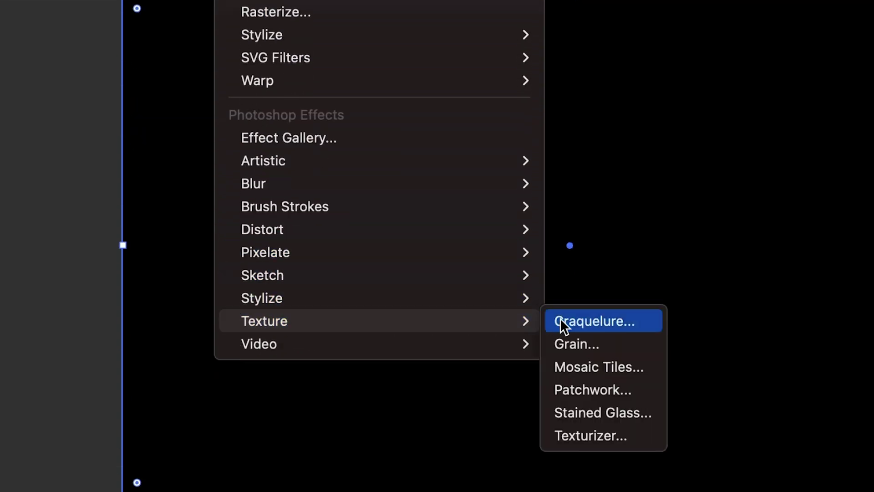
left_click(569, 346)
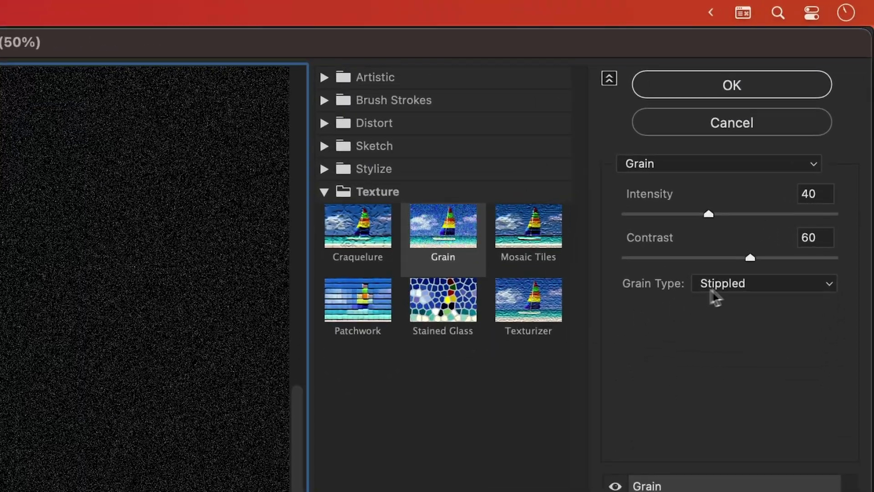
left_click(800, 142)
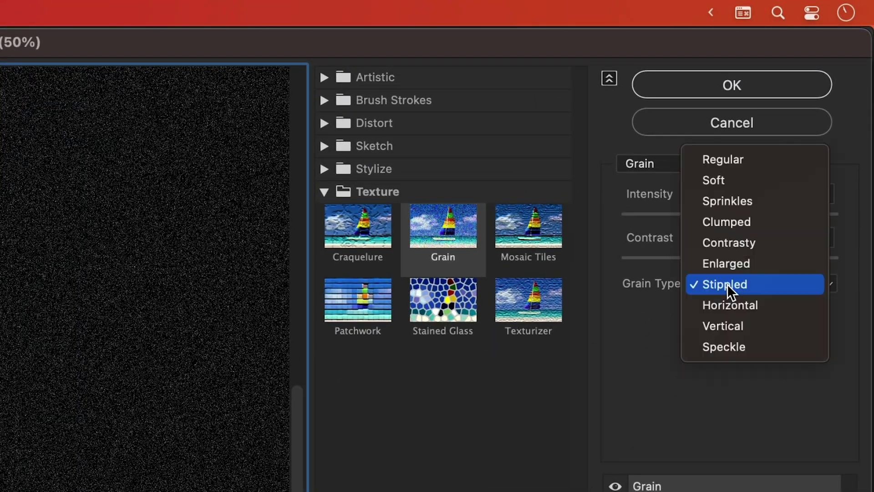
left_click(727, 287)
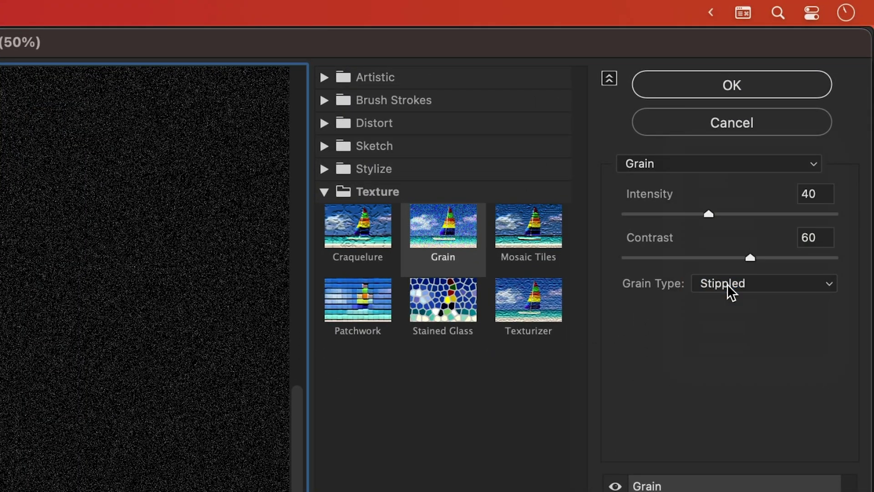
left_click_drag(709, 214, 654, 220)
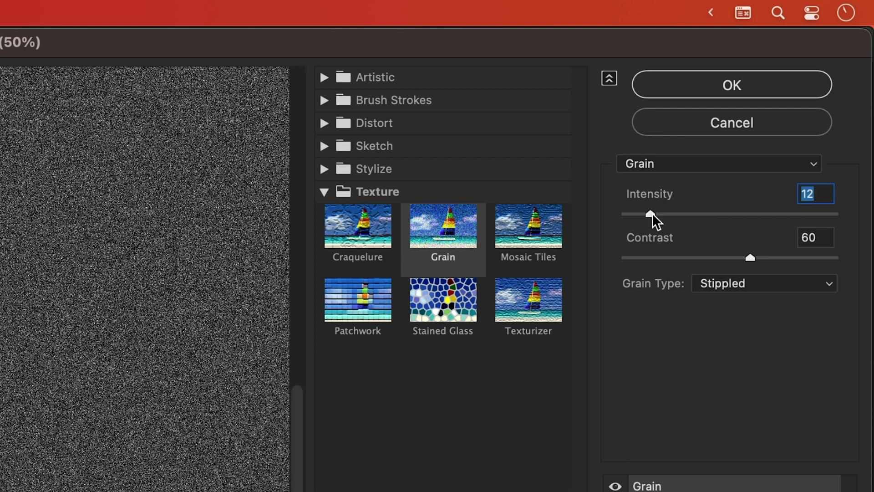
left_click_drag(747, 261, 775, 261)
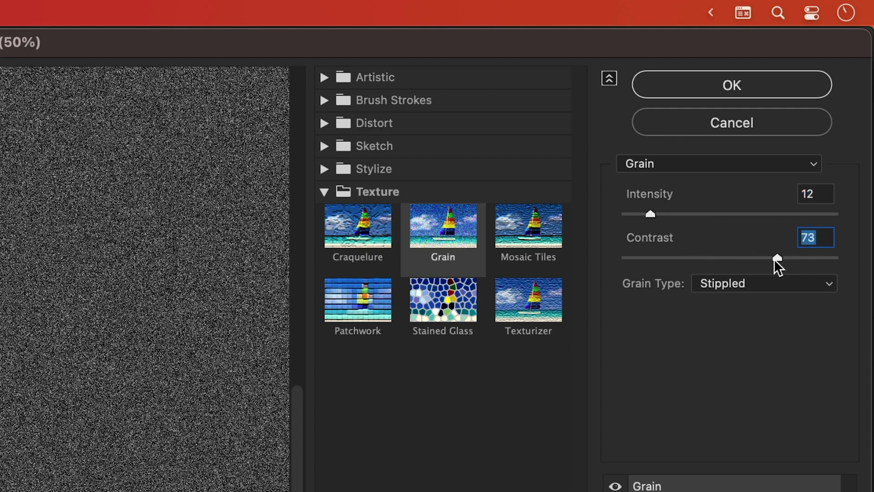
left_click_drag(650, 214, 691, 214)
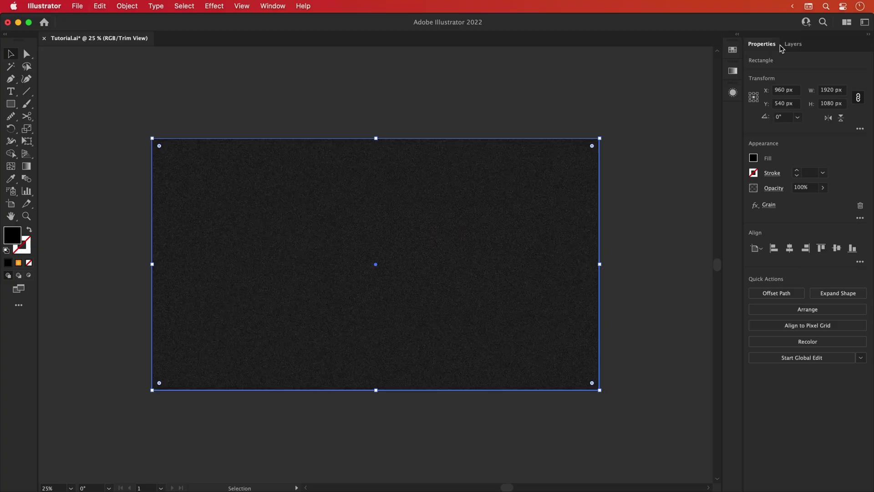
Fit the artboard and set the grain overlay to Soft Light blending at 30% opacity.
key("super+0")
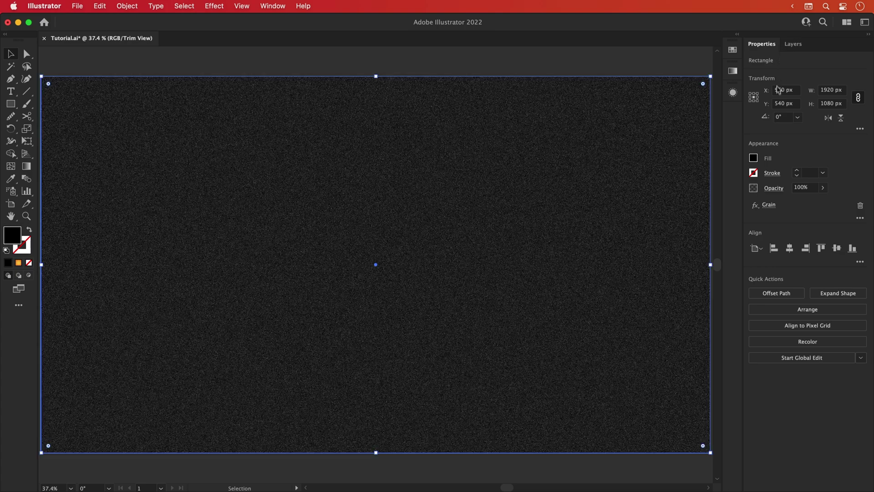
left_click(774, 187)
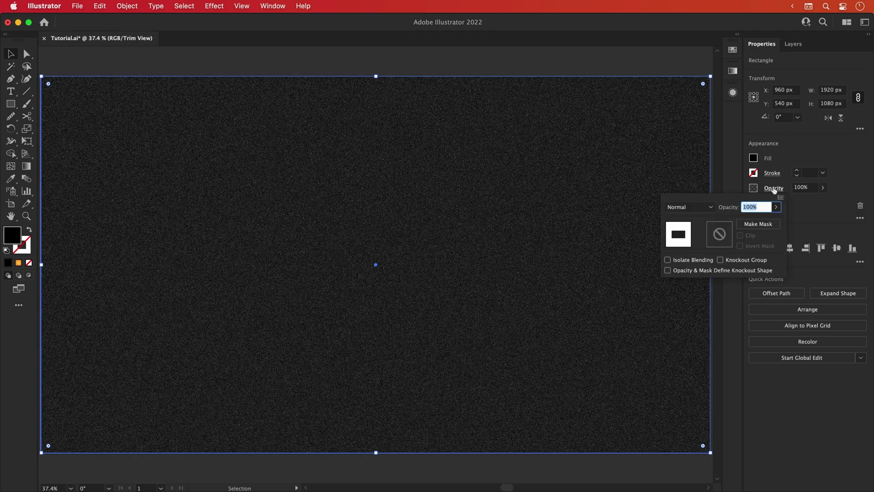
left_click(695, 209)
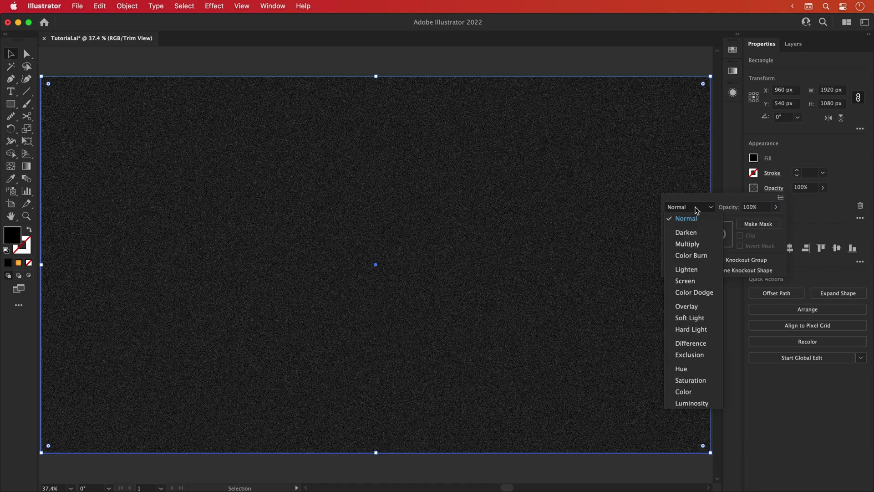
left_click(690, 318)
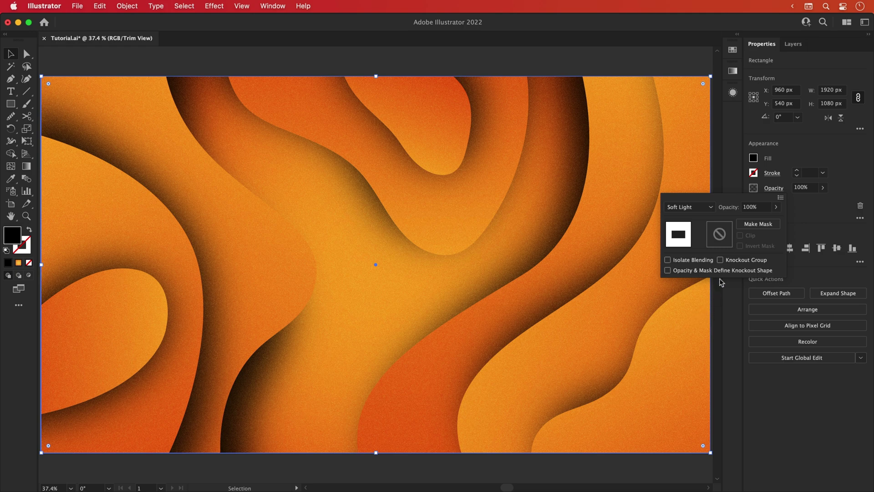
left_click(759, 207)
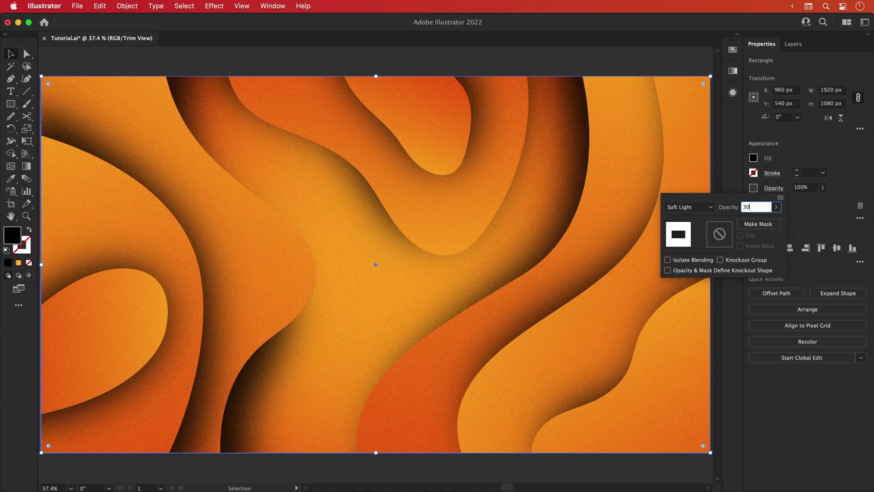
type("30")
key("Return")
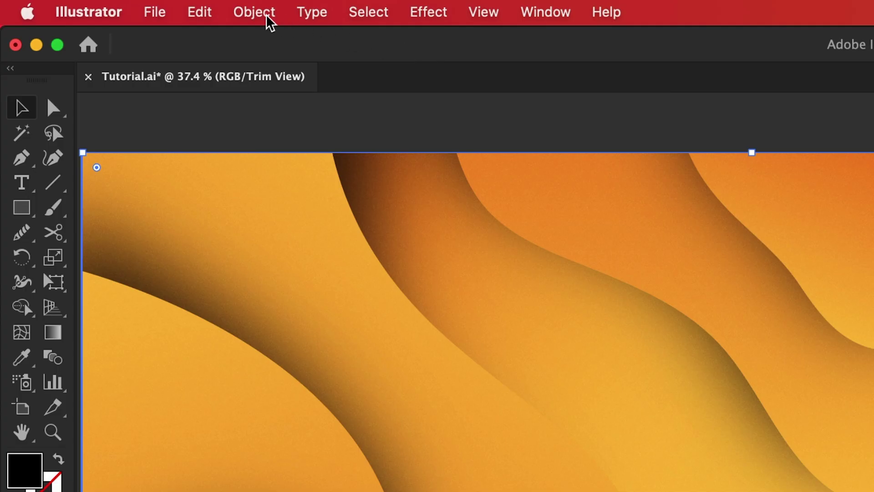
Lock the selected grain overlay with Object > Lock > Selection.
left_click(128, 6)
mouse_move(238, 169)
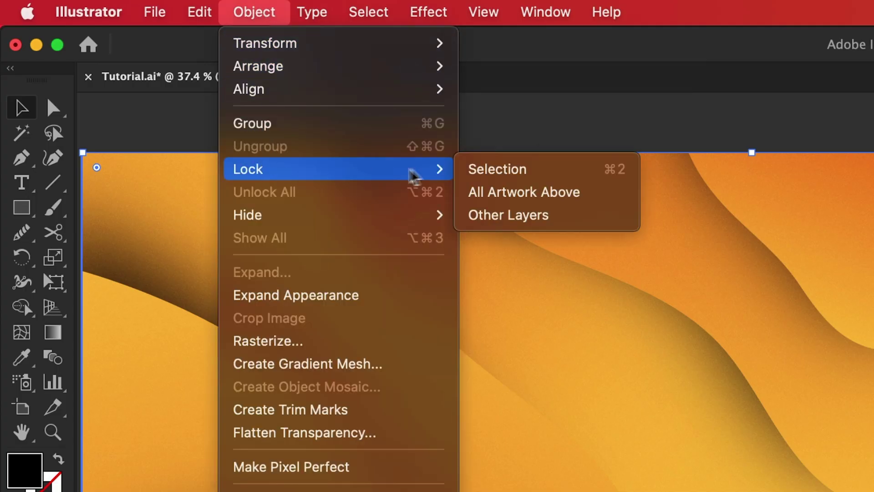
left_click(487, 175)
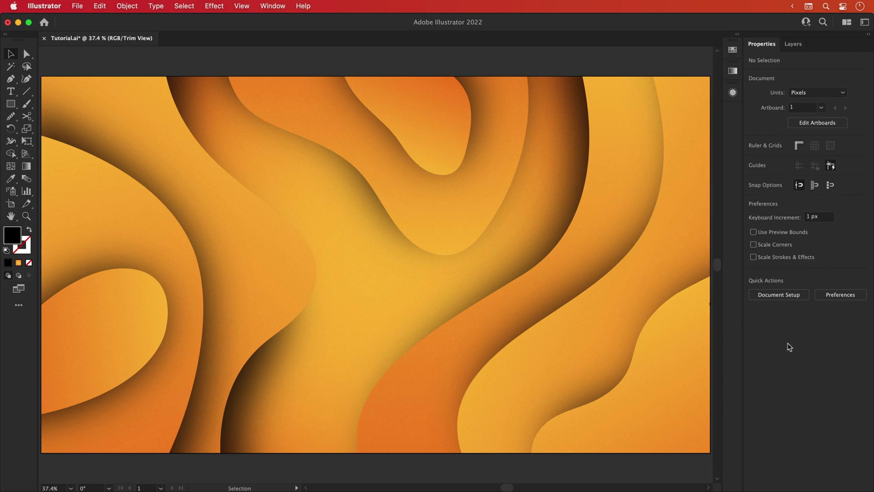